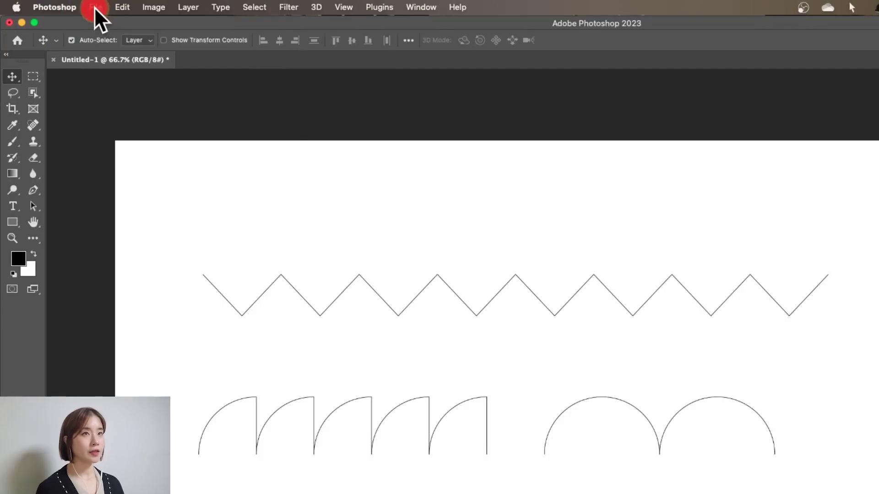
# - Open the New Document dialog from the File menu
pyautogui.click(97, 7)
pyautogui.click(108, 26)
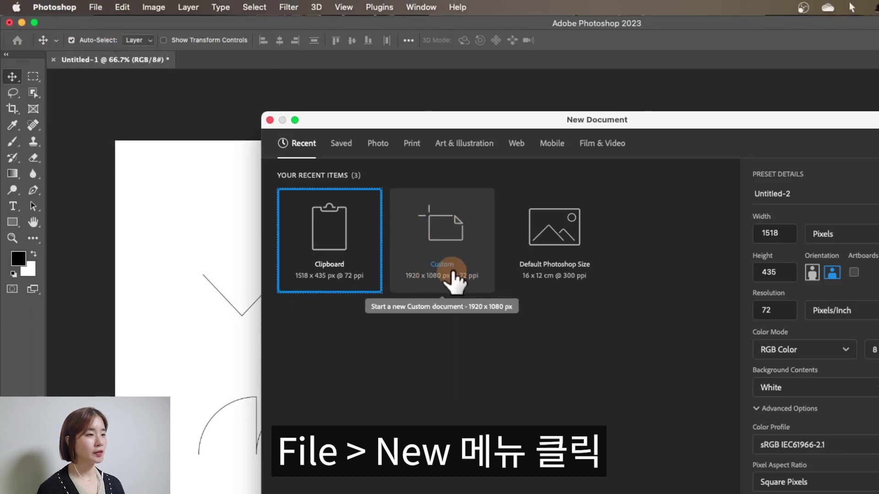
# - Create a Custom 1920 × 1080 px document and make the Pen tool active in Path mode
pyautogui.click(452, 273)
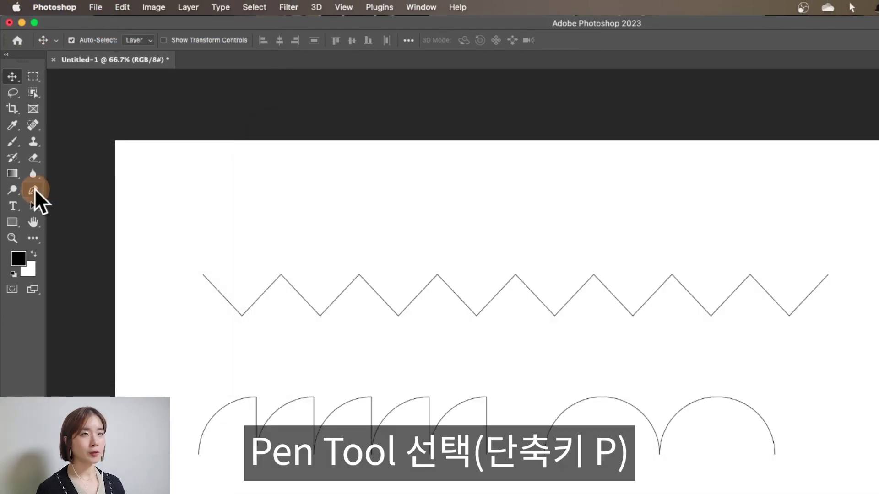
pyautogui.click(34, 189)
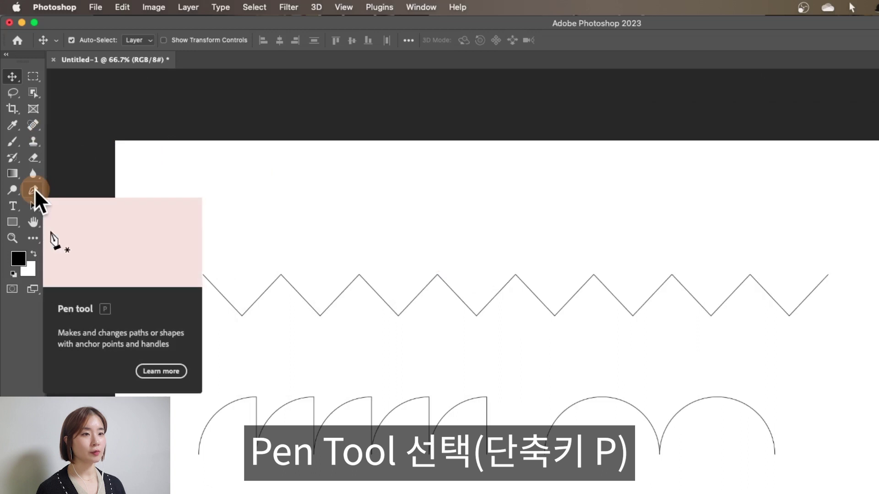
pyautogui.click(34, 191)
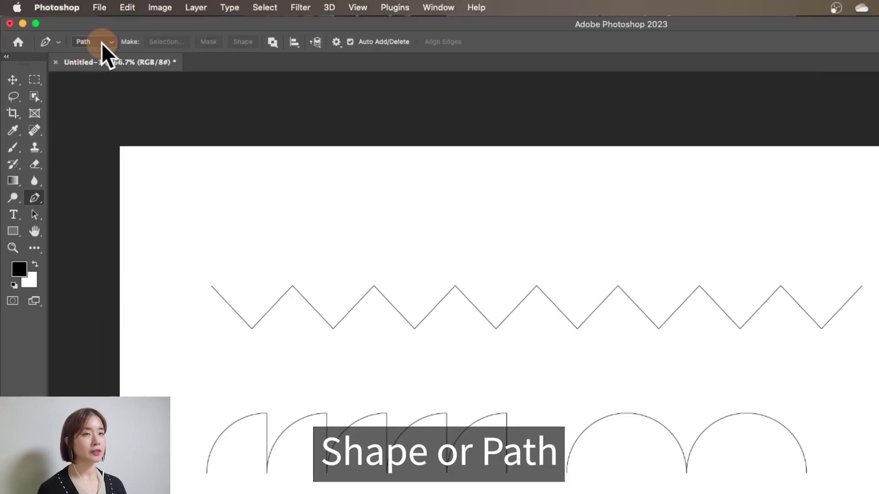
# - Set the Pen tool to Shape mode with a yellow fill and a 3.79 px stroke
pyautogui.click(106, 48)
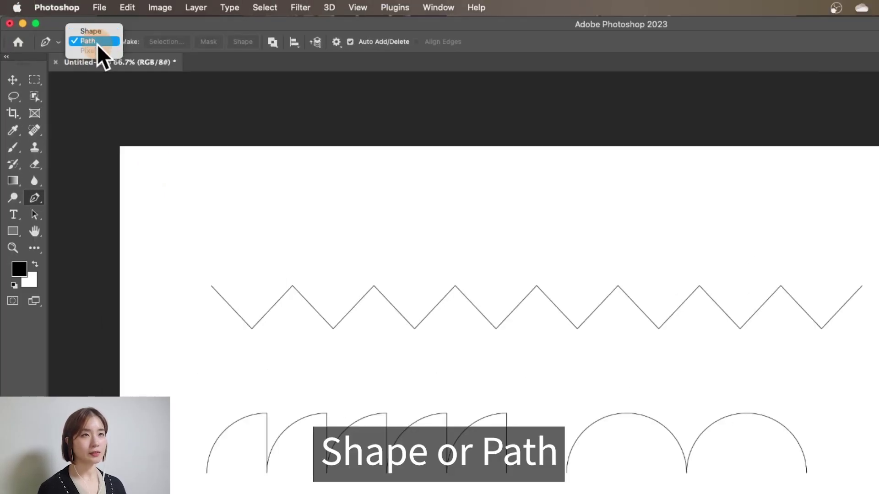
pyautogui.click(90, 31)
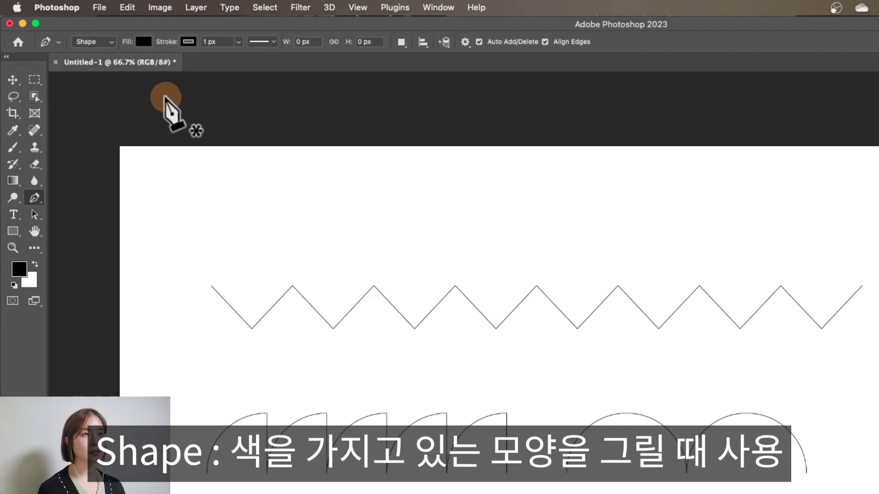
pyautogui.click(143, 42)
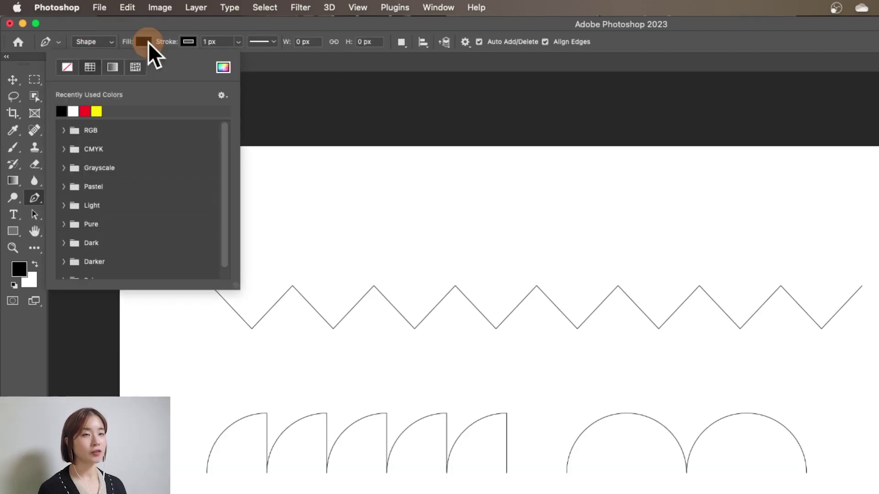
pyautogui.click(96, 112)
pyautogui.click(187, 41)
pyautogui.click(238, 41)
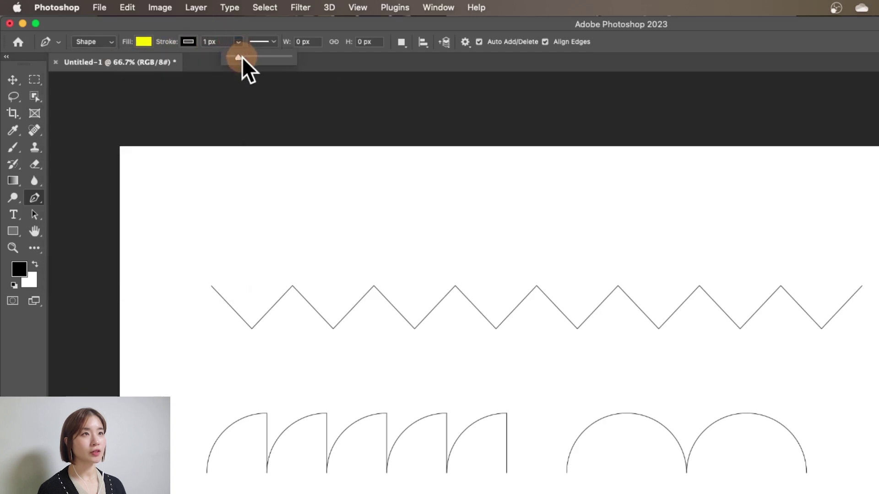
pyautogui.click(197, 231)
# - Draw the triangle's three corner points near the top-left of the canvas
pyautogui.click(197, 231)
pyautogui.click(236, 202)
pyautogui.click(246, 240)
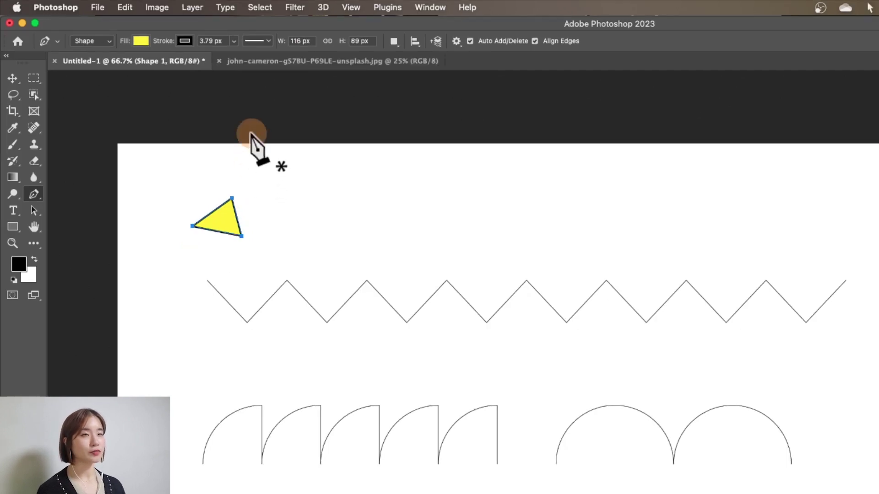
# - On the poster photo, trace a closed triangular path over the K and turn it into a selection
pyautogui.click(238, 61)
pyautogui.click(278, 224)
pyautogui.click(328, 178)
pyautogui.click(337, 255)
pyautogui.click(279, 225)
pyautogui.press('super+Return')
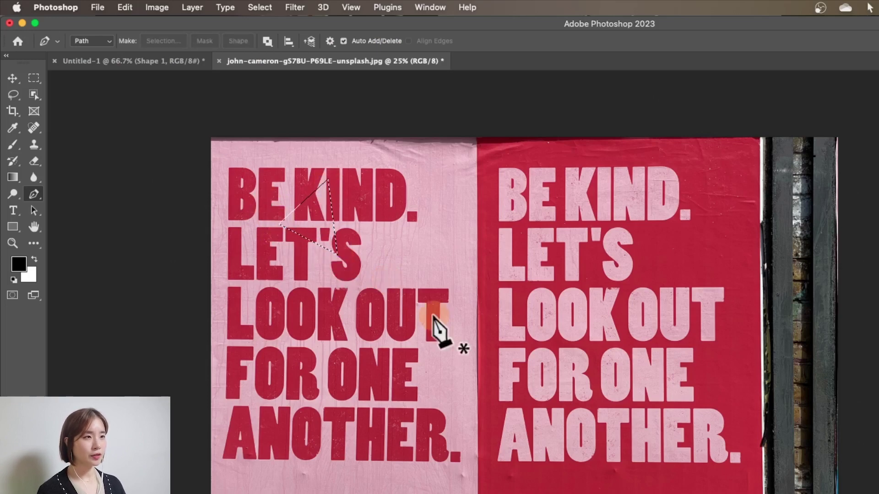
# - Recolour the selection blue with Hue -101, Saturation +29, Lightness -7
pyautogui.press('super+u')
pyautogui.moveTo(564, 246); pyautogui.dragTo(534, 248)
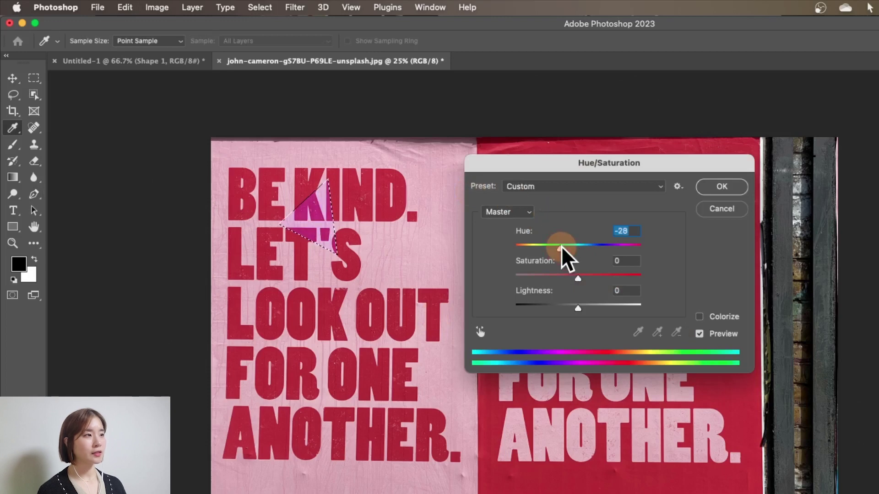
pyautogui.moveTo(577, 278); pyautogui.dragTo(596, 277)
pyautogui.moveTo(578, 307); pyautogui.dragTo(575, 308)
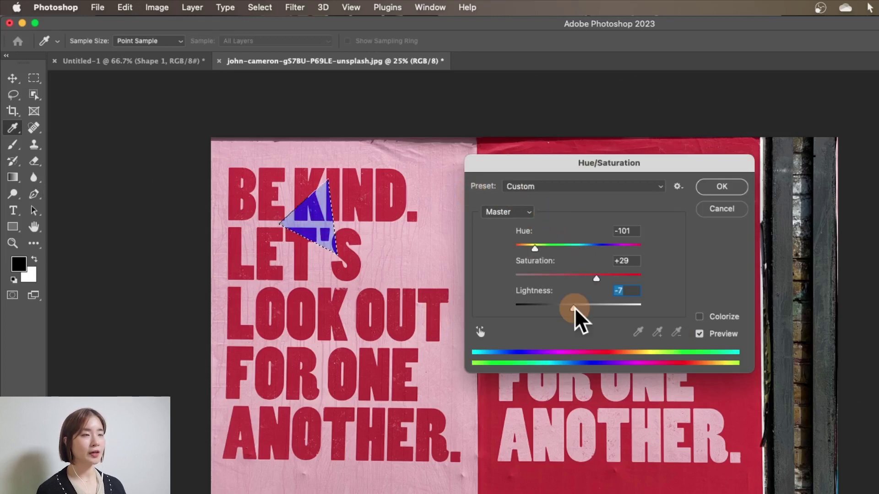
pyautogui.press('Return')
pyautogui.press('p')
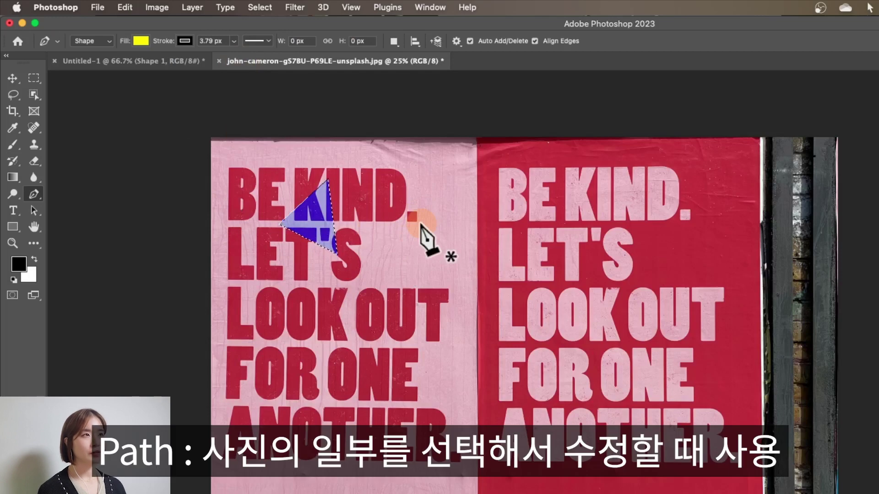
# - In Path mode, draw a closed four-point path on the poster and convert it to a selection
pyautogui.click(100, 42)
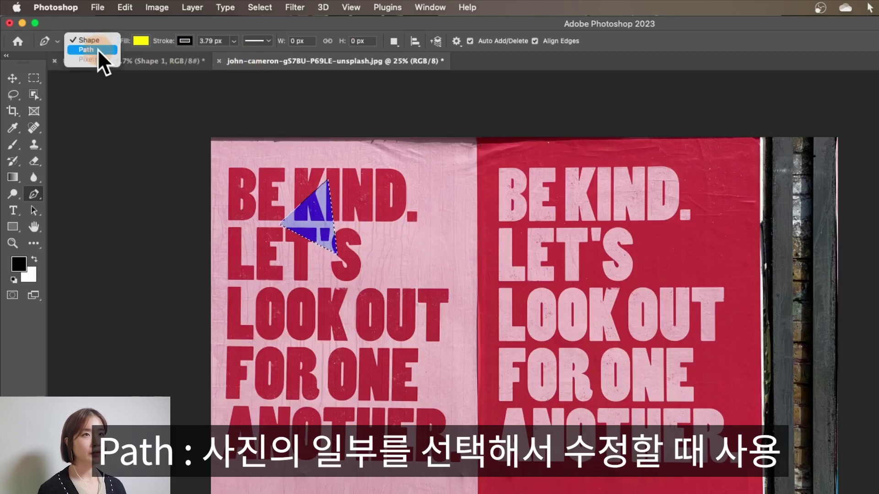
pyautogui.click(418, 169)
pyautogui.click(416, 221)
pyautogui.click(460, 224)
pyautogui.click(464, 175)
pyautogui.click(419, 169)
pyautogui.hotkey('ctrl', 'Return')
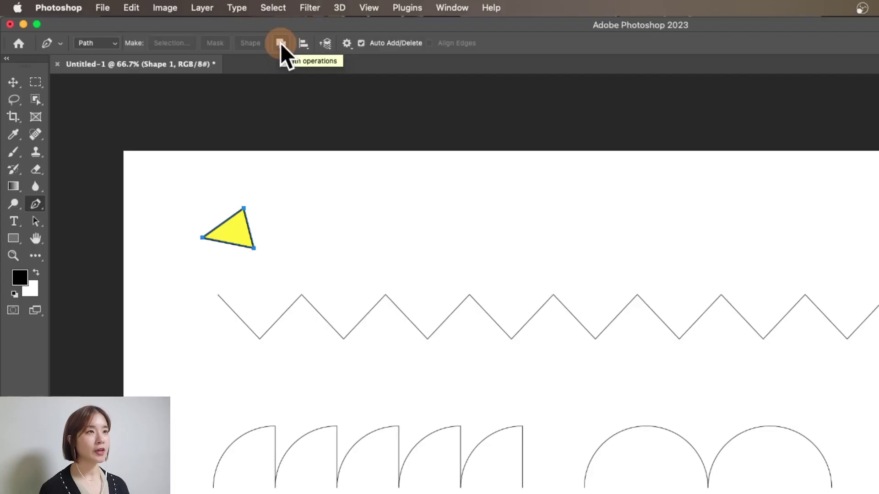
# - Select a four-sided area around the S of LET'S and preview it purple at Hue -45
pyautogui.click(281, 44)
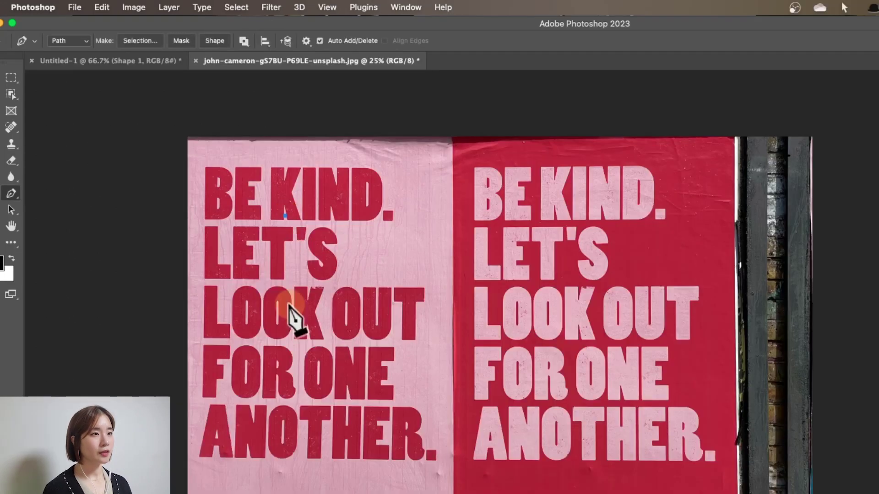
pyautogui.click(289, 304)
pyautogui.click(370, 295)
pyautogui.click(359, 217)
pyautogui.click(285, 216)
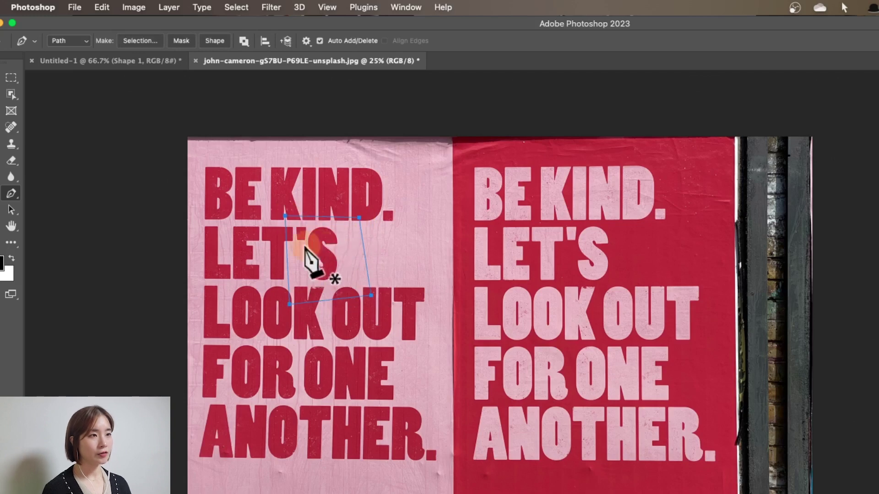
pyautogui.hotkey('ctrl', 'Return')
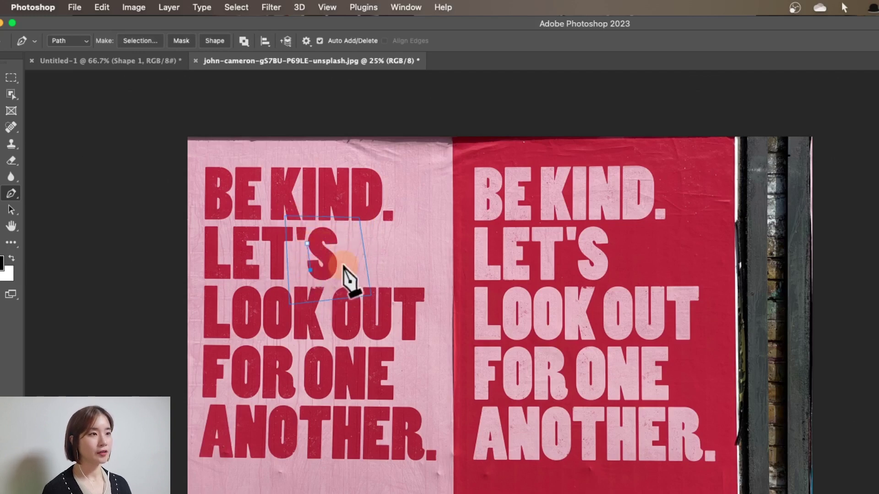
pyautogui.hotkey('ctrl', 'u')
pyautogui.moveTo(553, 244)
pyautogui.mouseDown()
pyautogui.moveTo(515, 245)
pyautogui.moveTo(527, 250)
pyautogui.mouseUp()
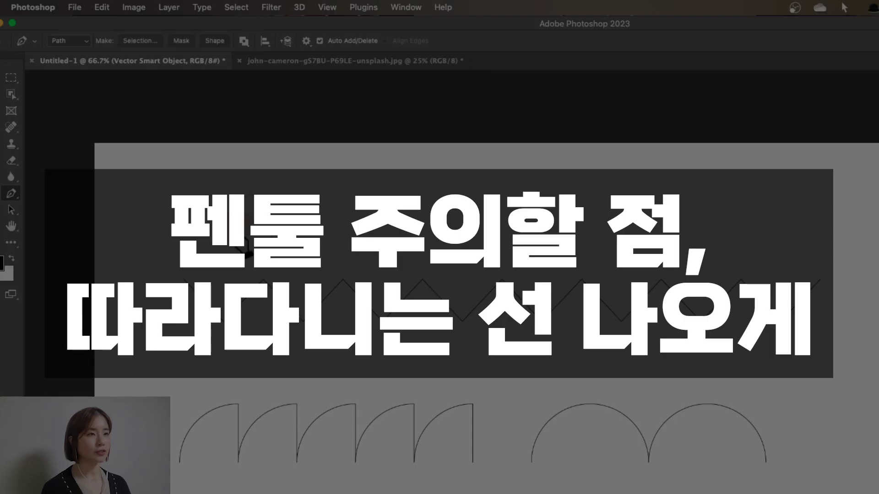
# - Add two more zigzag points, then enable Rubber Band in the Pen's Path Options
pyautogui.click(341, 222)
pyautogui.click(401, 190)
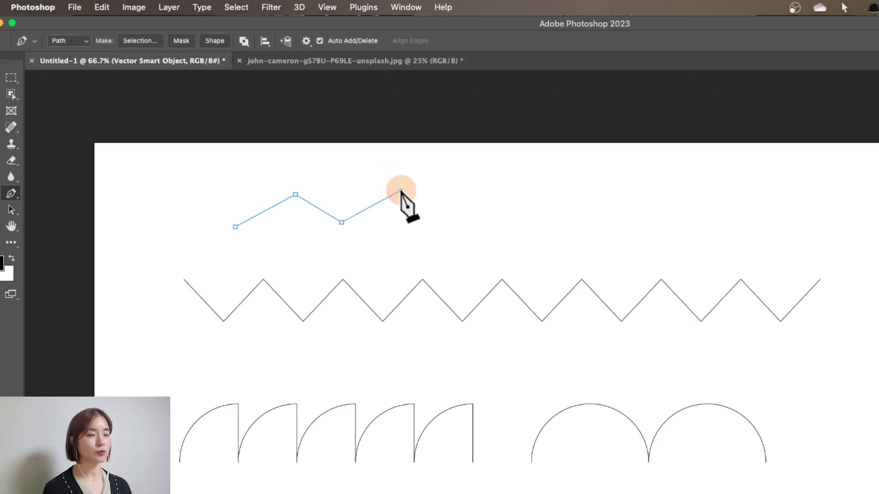
pyautogui.click(306, 41)
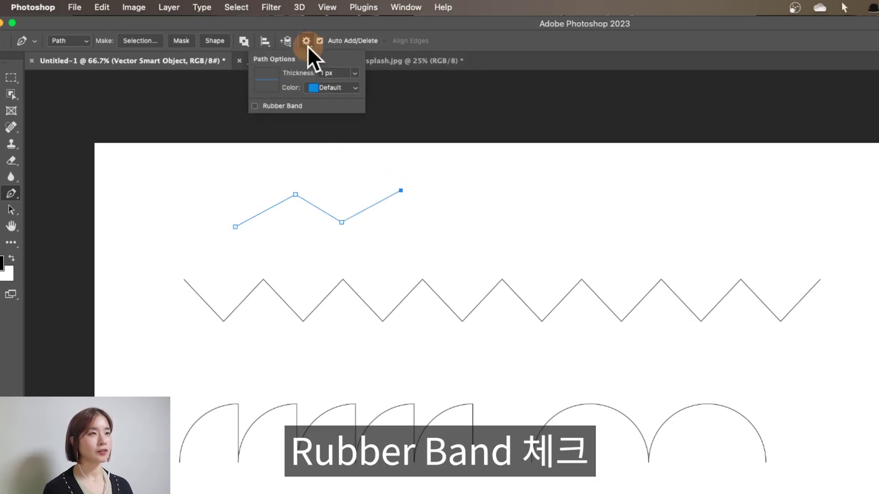
pyautogui.click(269, 108)
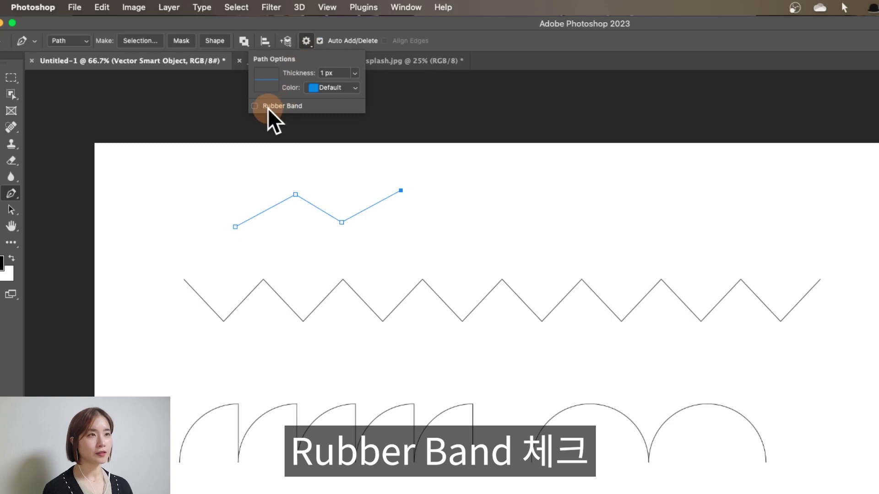
pyautogui.click(306, 40)
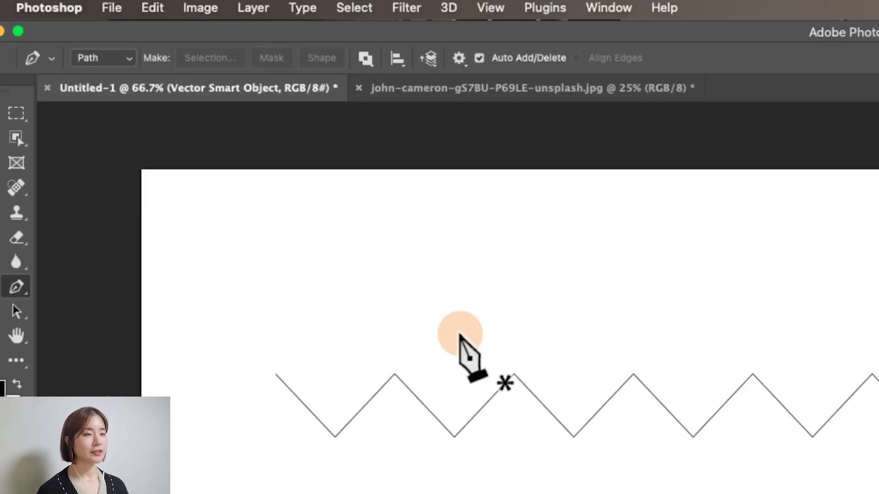
# - Keep Path mode and start the crown path above the zigzag with its first corner points
pyautogui.click(106, 58)
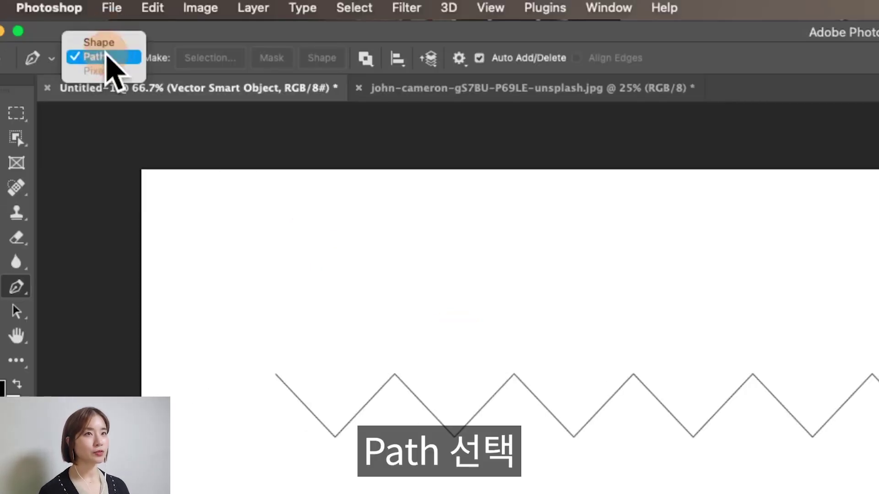
pyautogui.click(110, 58)
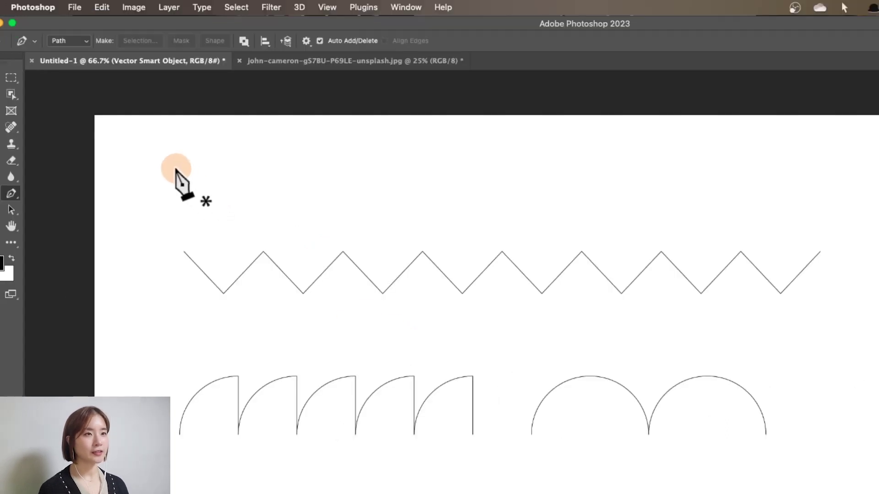
pyautogui.click(175, 168)
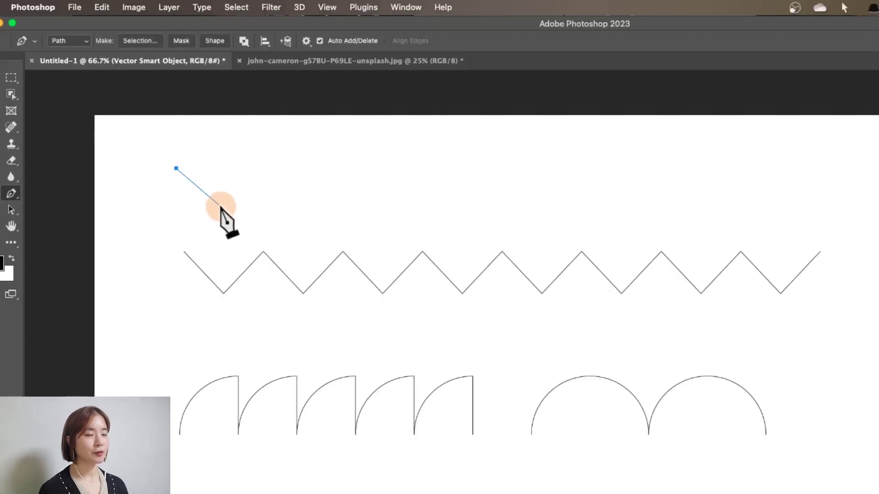
pyautogui.click(244, 168)
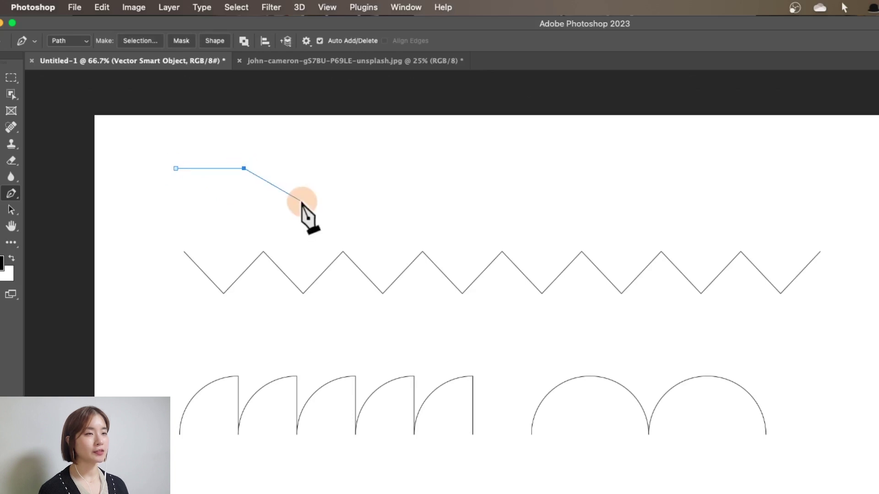
pyautogui.click(293, 140)
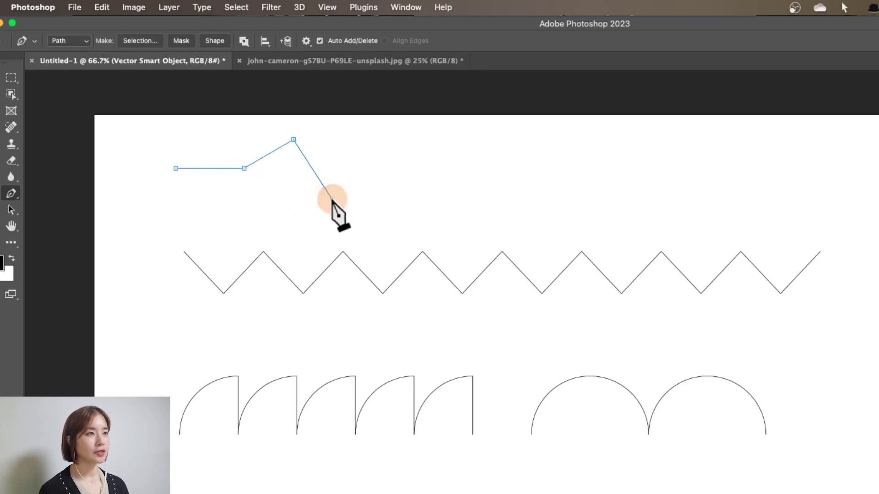
pyautogui.click(331, 198)
pyautogui.click(365, 146)
# - Add the crown's remaining peaks and bottom corners, closing the path at its start
pyautogui.click(409, 191)
pyautogui.click(445, 147)
pyautogui.click(479, 188)
pyautogui.click(383, 217)
pyautogui.click(224, 209)
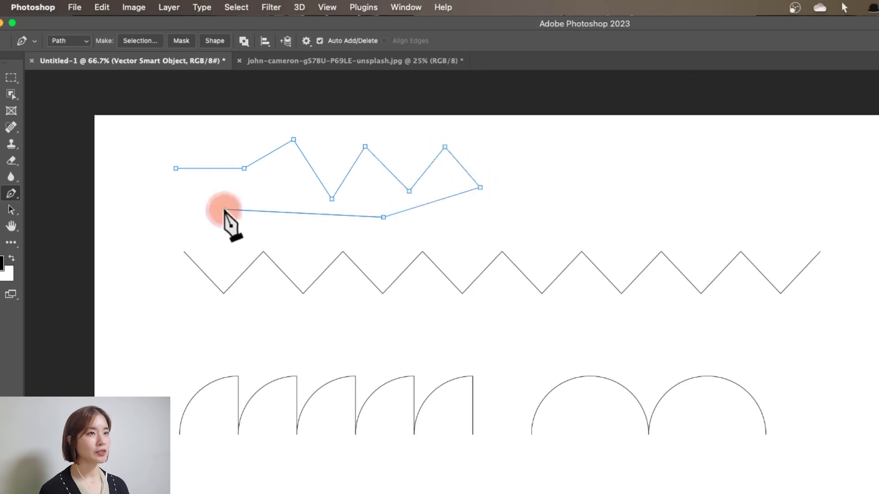
pyautogui.click(176, 169)
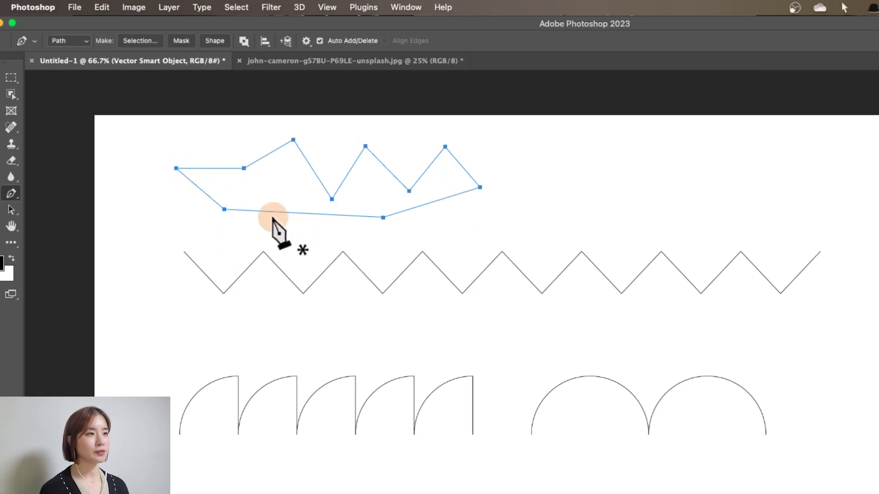
pyautogui.hscroll(3, 272, 219)
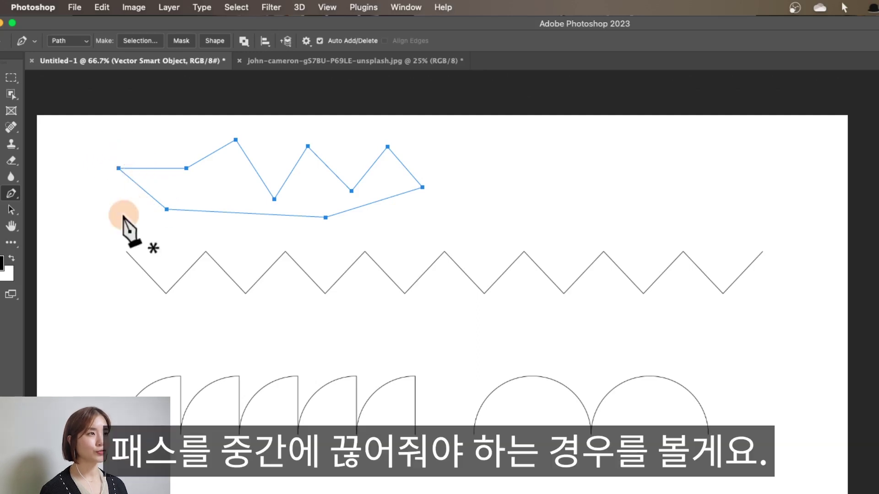
# - Draw a separate open zigzag path to the right of the crown and end it
pyautogui.click(471, 183)
pyautogui.click(514, 154)
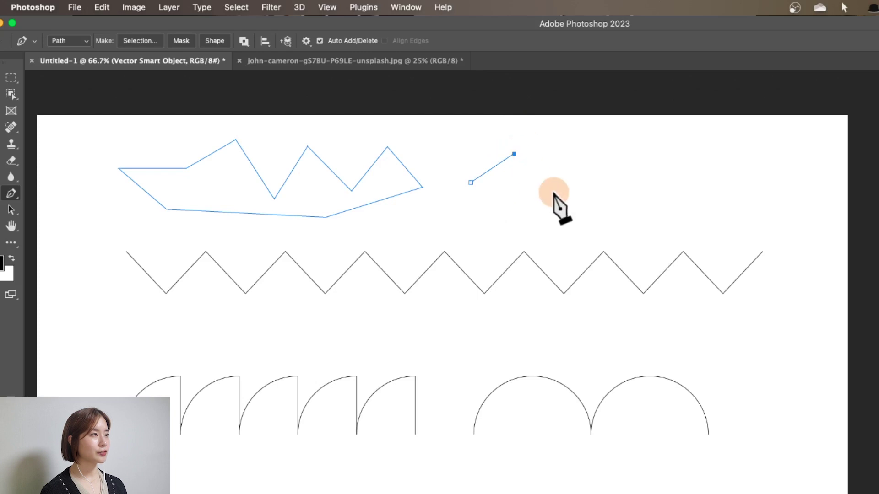
pyautogui.click(559, 201)
pyautogui.click(599, 162)
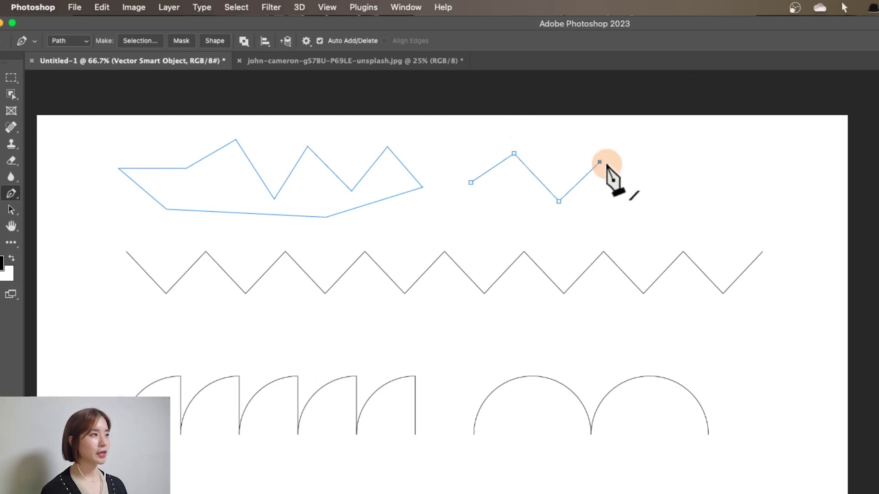
pyautogui.keyDown('super'); pyautogui.click(636, 174); pyautogui.keyUp('super')
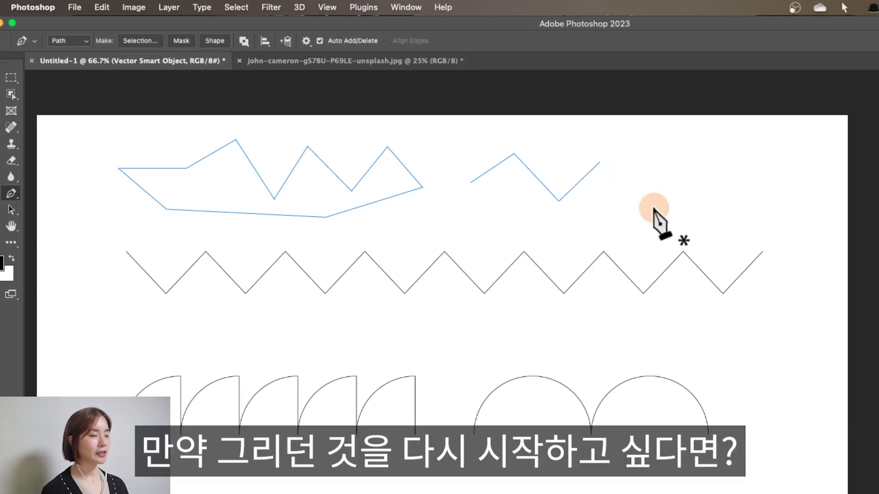
# - Resume the zigzag from its last anchor, extend it further right, and finish it open
pyautogui.click(599, 163)
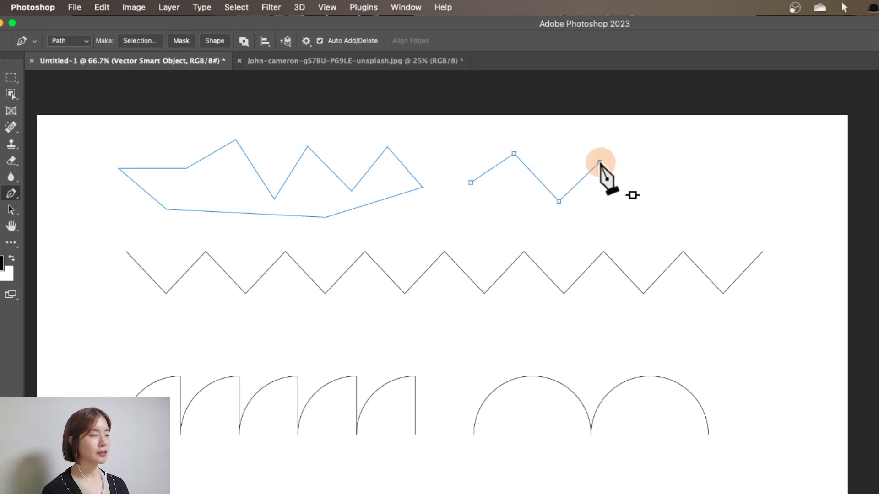
pyautogui.click(630, 193)
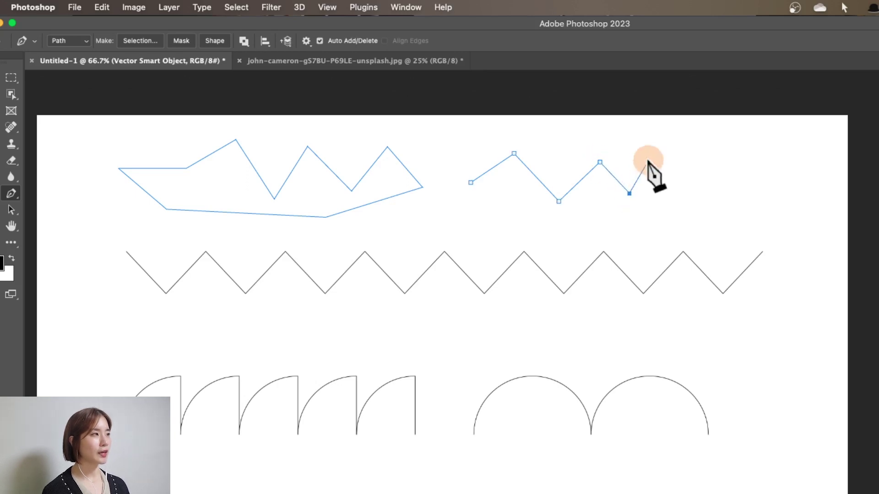
pyautogui.click(653, 153)
pyautogui.click(704, 203)
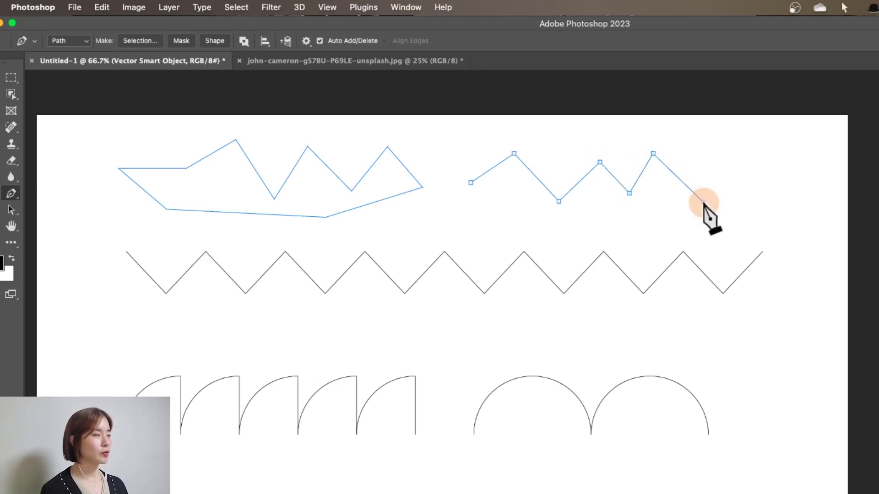
pyautogui.click(744, 145)
pyautogui.click(783, 194)
pyautogui.press('Escape')
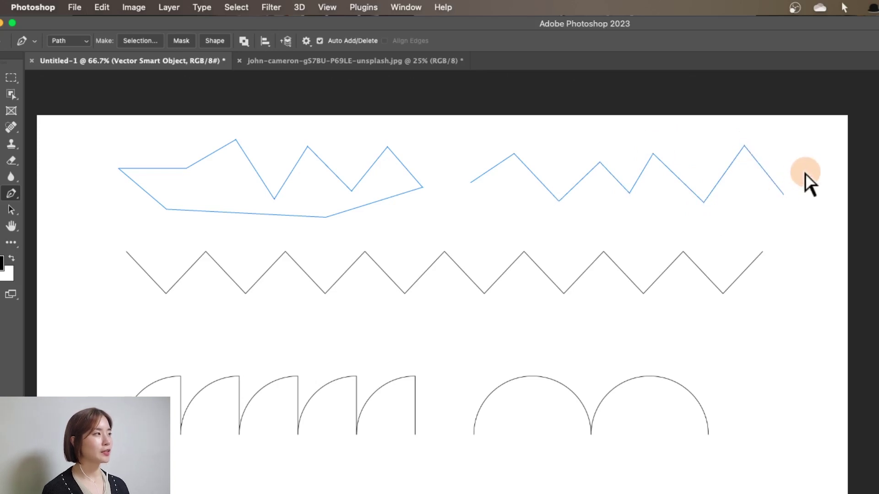
# - Draw a Shift-constrained path: a horizontal segment right, then a vertical drop down
pyautogui.click(462, 222)
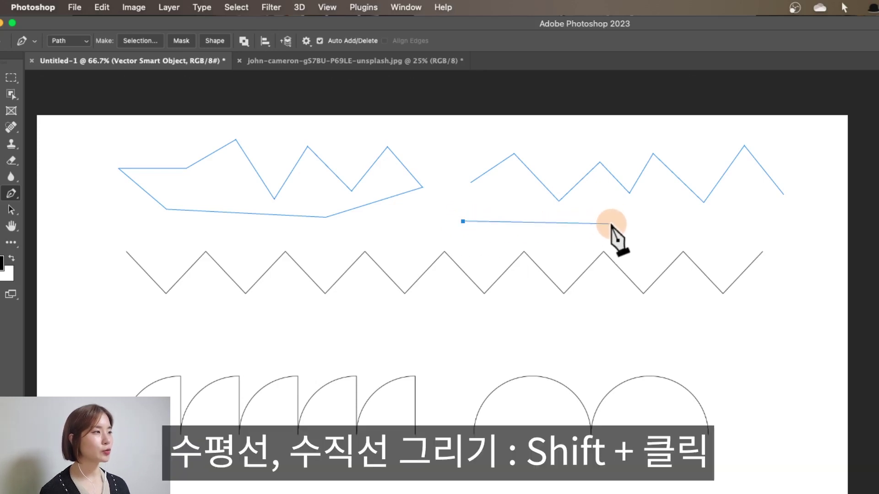
pyautogui.keyDown('shift'); pyautogui.click(664, 221); pyautogui.keyUp('shift')
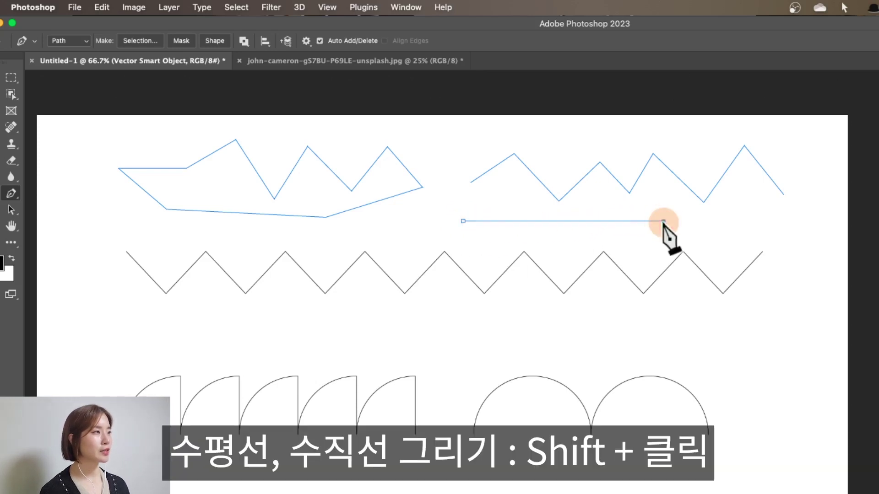
pyautogui.keyDown('shift'); pyautogui.click(670, 324); pyautogui.keyUp('shift')
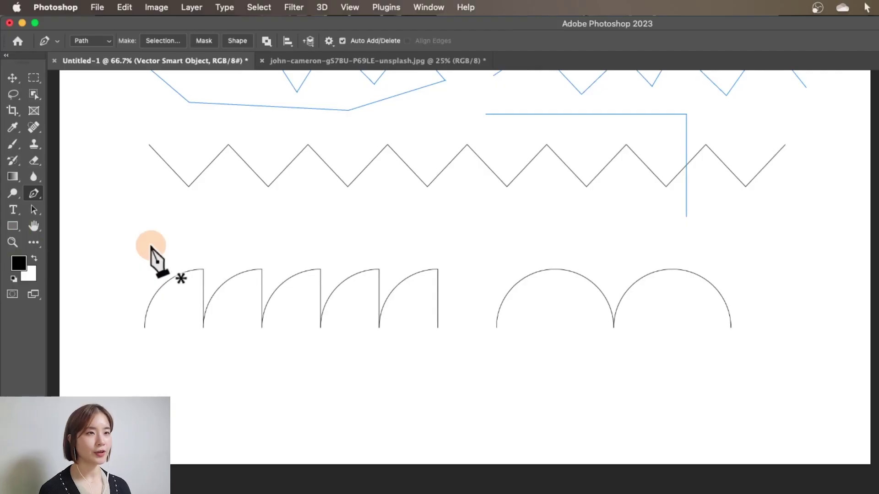
# - Draw a wavy Pen curve beneath the zigzag, undoing the closing segment so it stays open
pyautogui.click(152, 235)
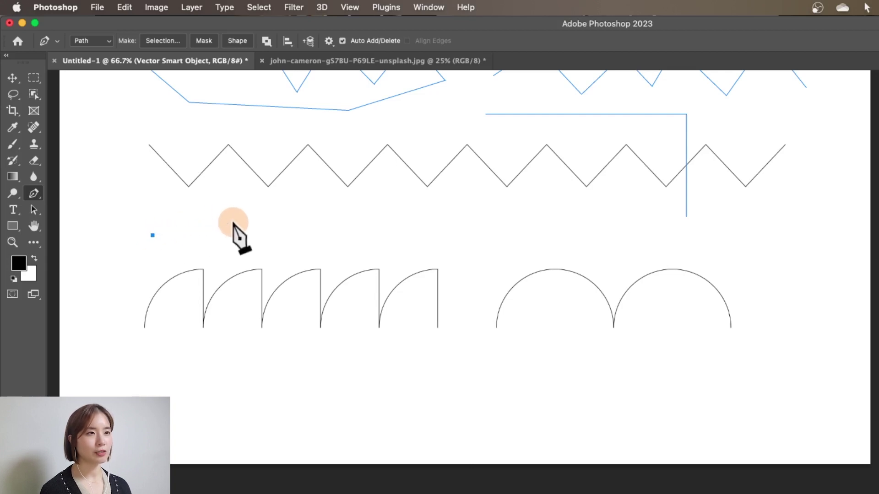
pyautogui.click(233, 223)
pyautogui.moveTo(234, 225); pyautogui.dragTo(294, 267)
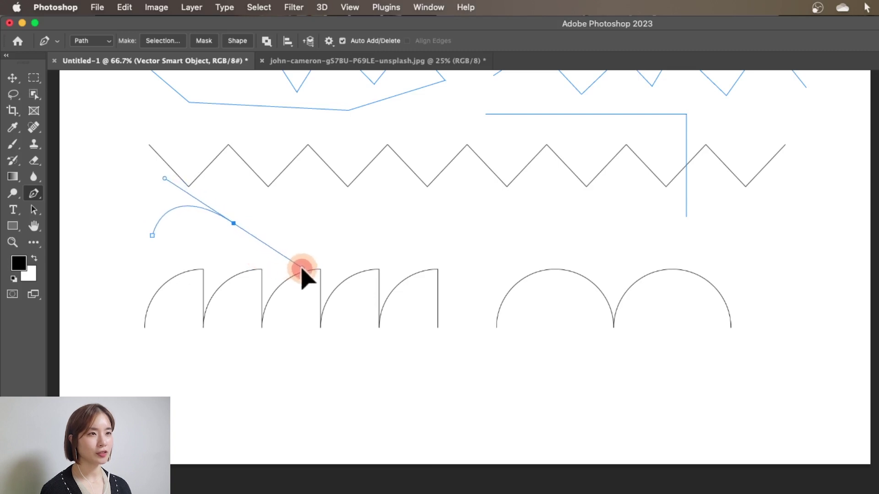
pyautogui.moveTo(295, 267); pyautogui.dragTo(291, 285)
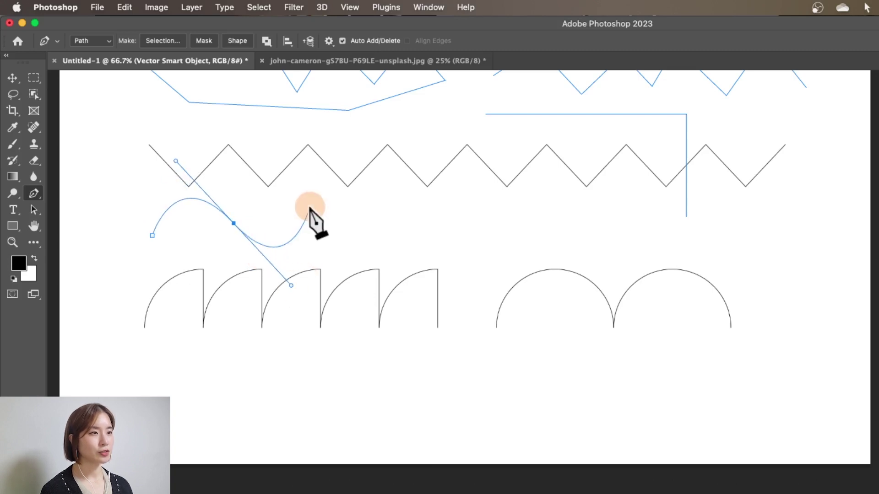
pyautogui.moveTo(311, 207); pyautogui.dragTo(307, 164)
pyautogui.click(385, 213)
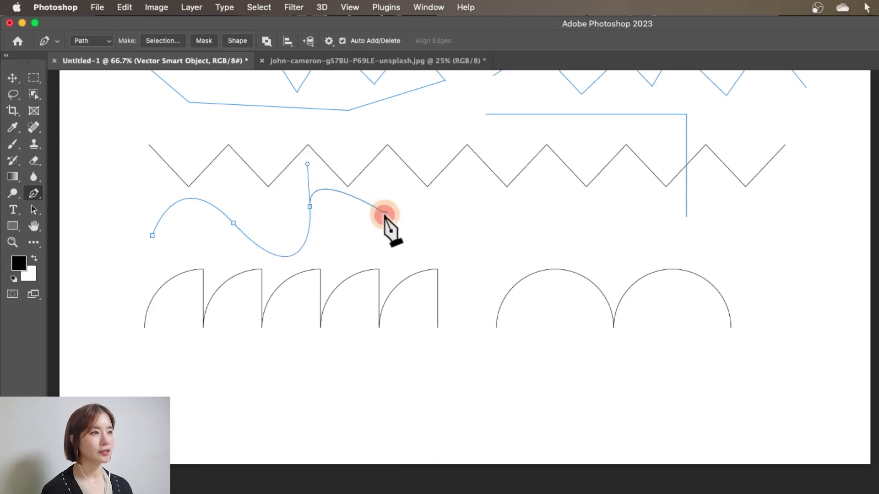
pyautogui.moveTo(385, 213); pyautogui.dragTo(390, 279)
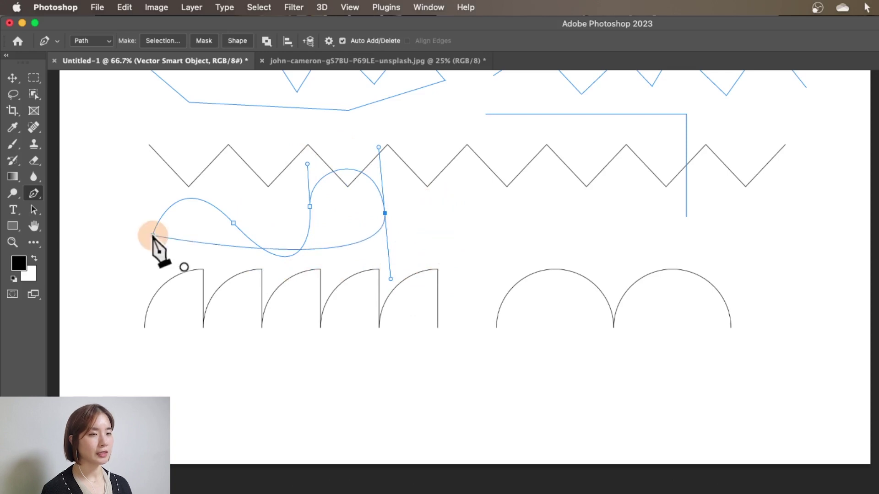
pyautogui.moveTo(153, 235); pyautogui.dragTo(146, 226)
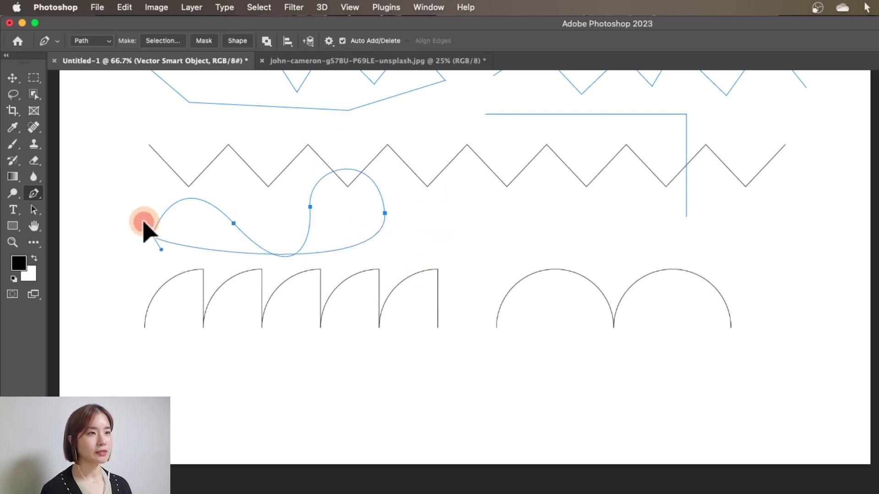
pyautogui.press('super+z')
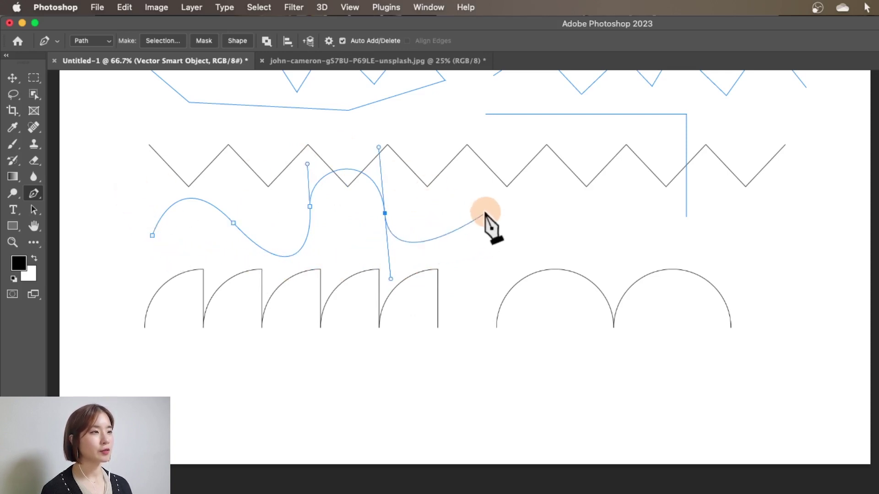
pyautogui.keyDown('super'); pyautogui.click(451, 222); pyautogui.keyUp('super')
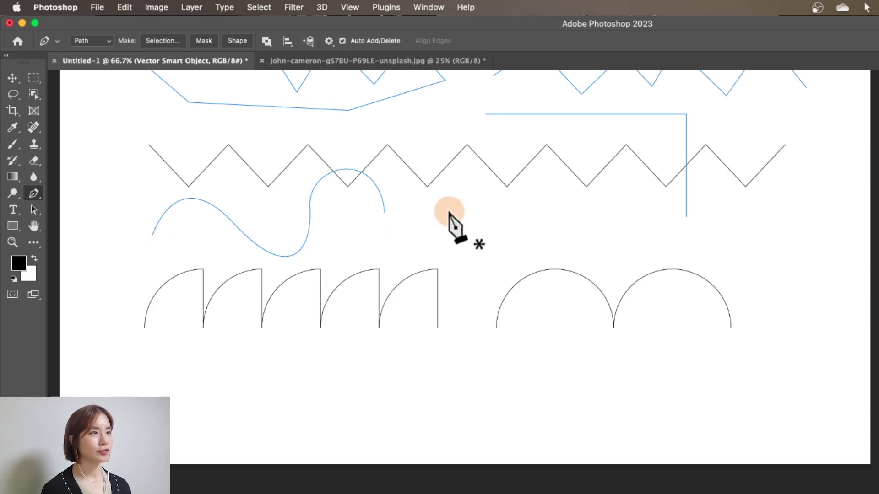
pyautogui.scroll(3, 450, 214)
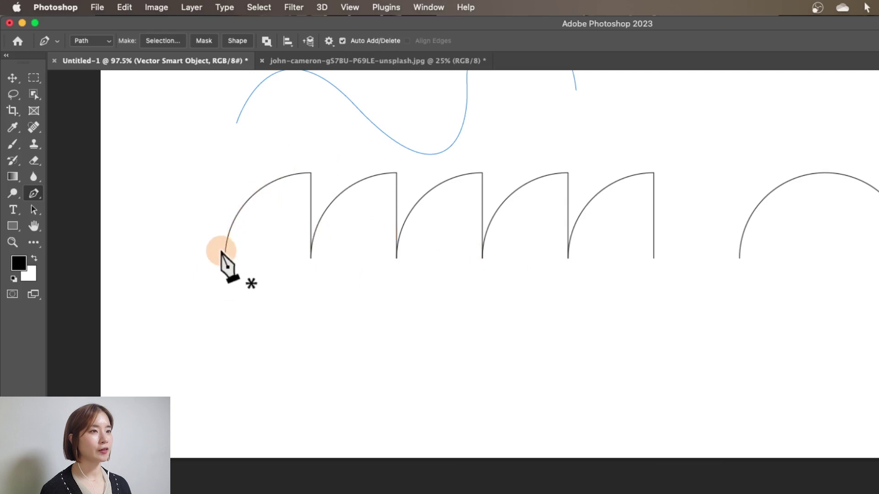
# - Trace the first two quarter arcs as an open path, each ending in a straight vertical drop
pyautogui.click(225, 259)
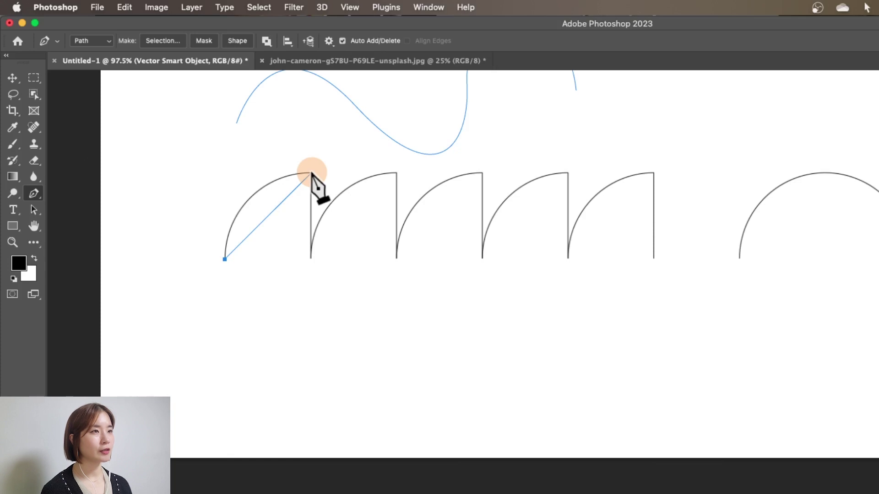
pyautogui.moveTo(311, 173); pyautogui.dragTo(388, 175)
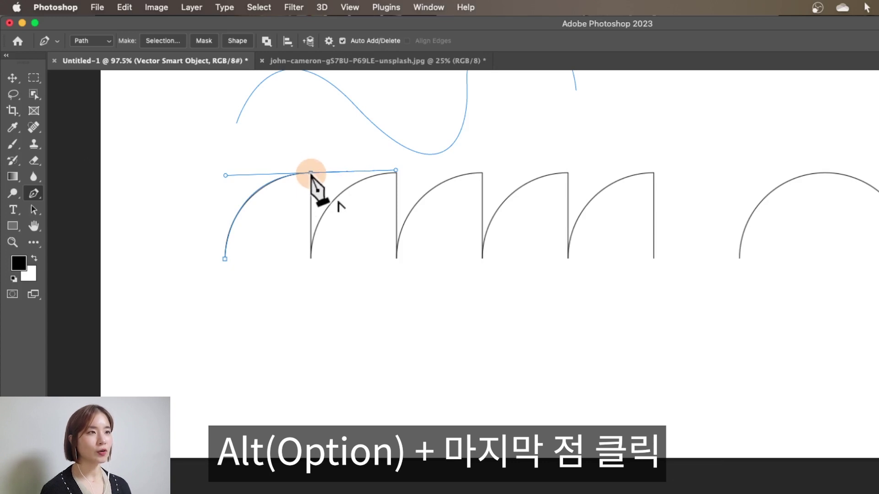
pyautogui.keyDown('alt'); pyautogui.click(312, 174); pyautogui.keyUp('alt')
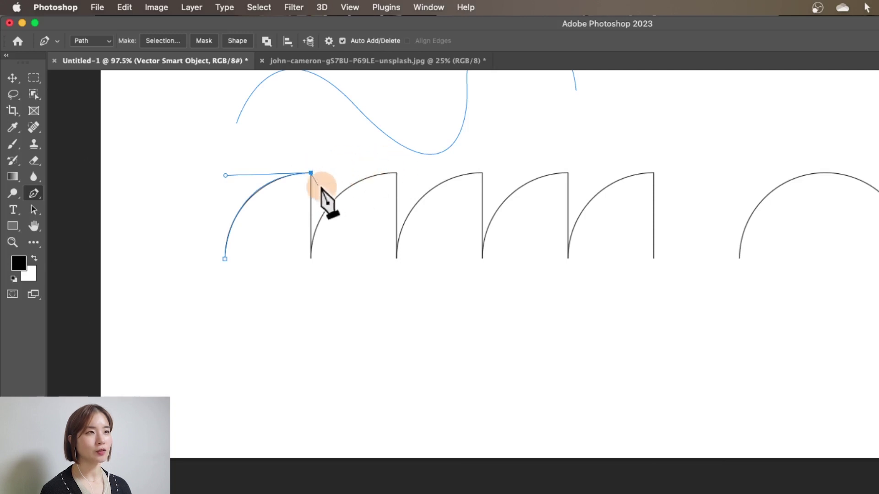
pyautogui.click(311, 259)
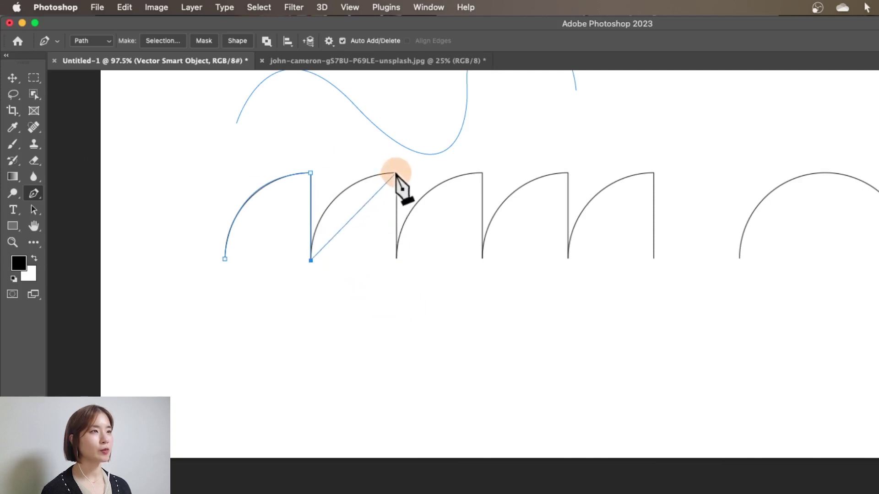
pyautogui.moveTo(397, 173); pyautogui.dragTo(483, 171)
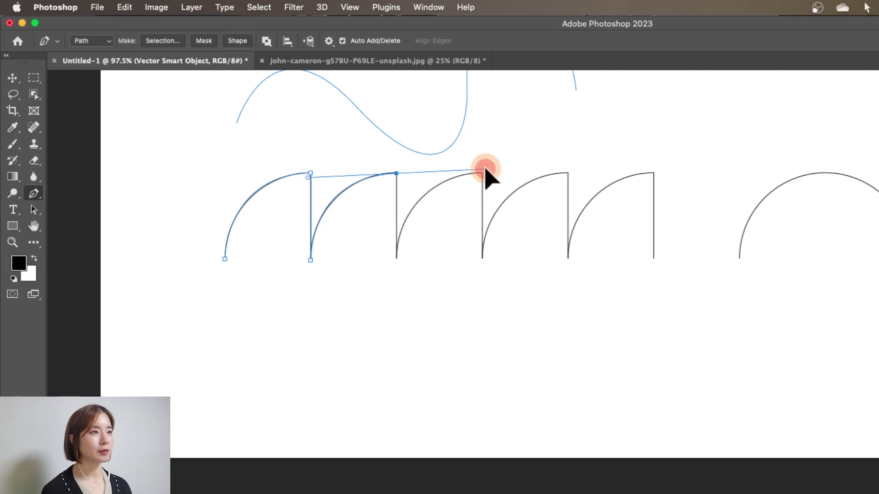
pyautogui.moveTo(483, 172); pyautogui.dragTo(480, 171)
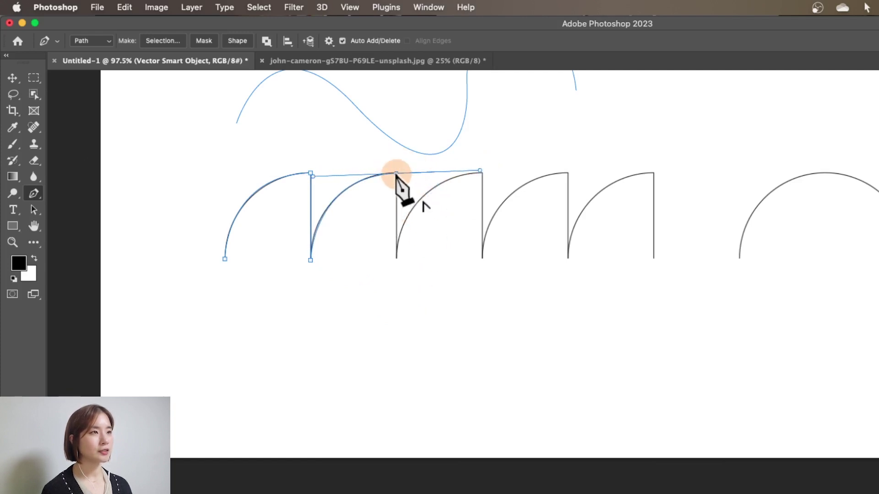
pyautogui.click(396, 174)
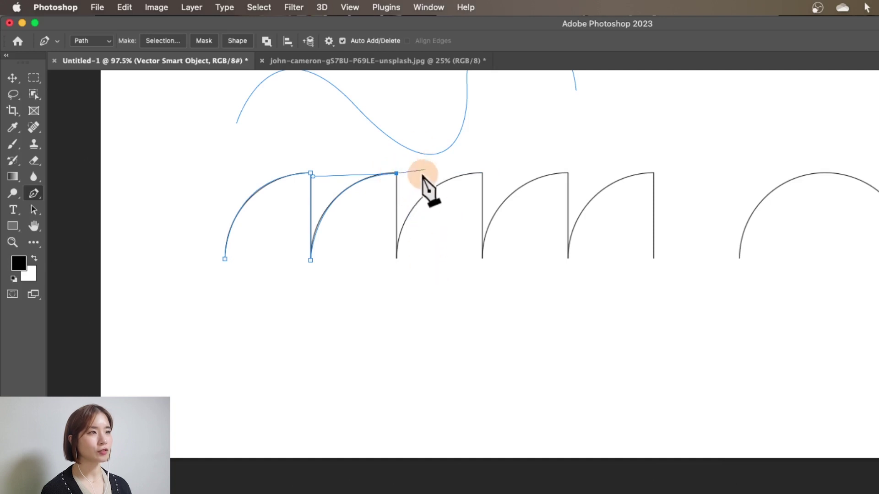
pyautogui.click(396, 259)
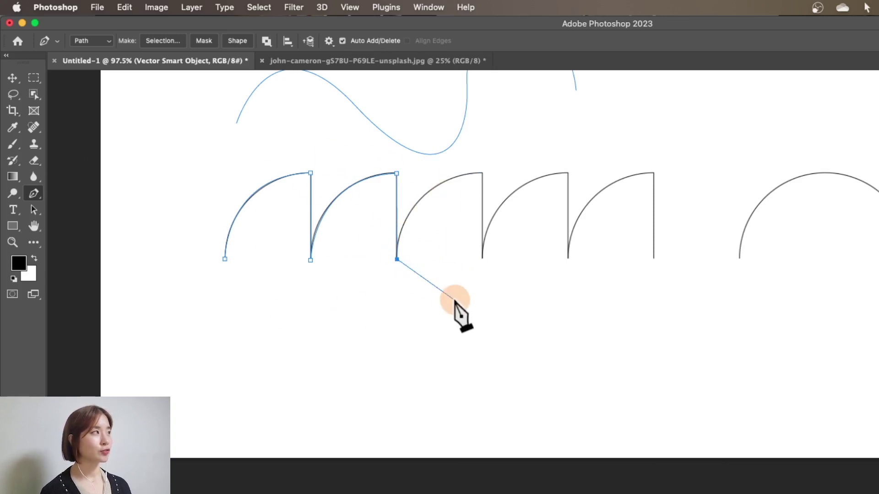
pyautogui.press('Escape')
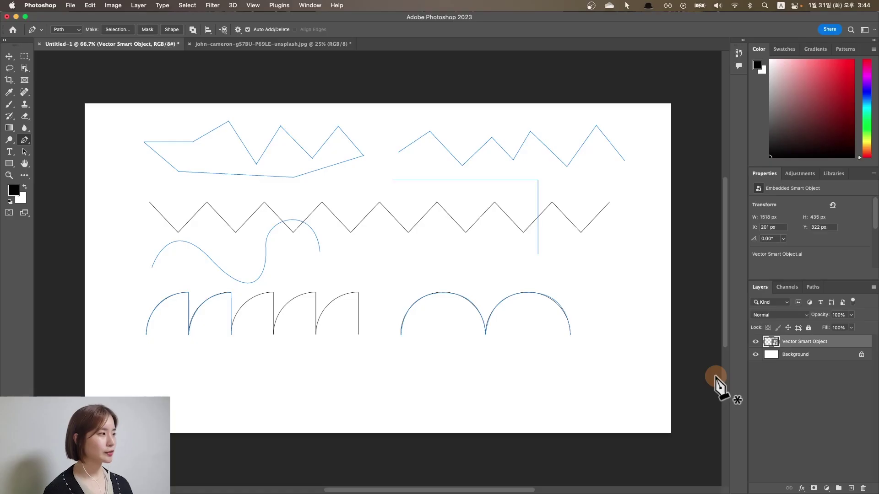
# - Deselect the path, then select Work Path in the Paths panel to redisplay the traced outlines
pyautogui.click(796, 400)
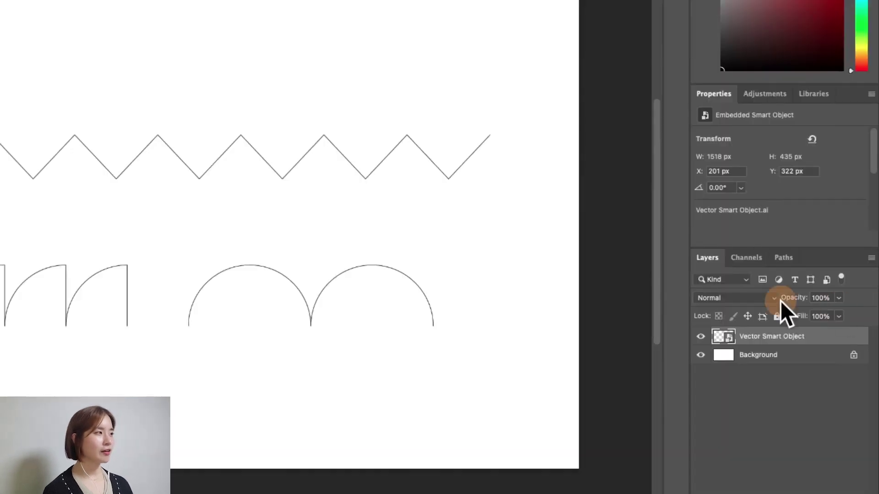
pyautogui.click(789, 259)
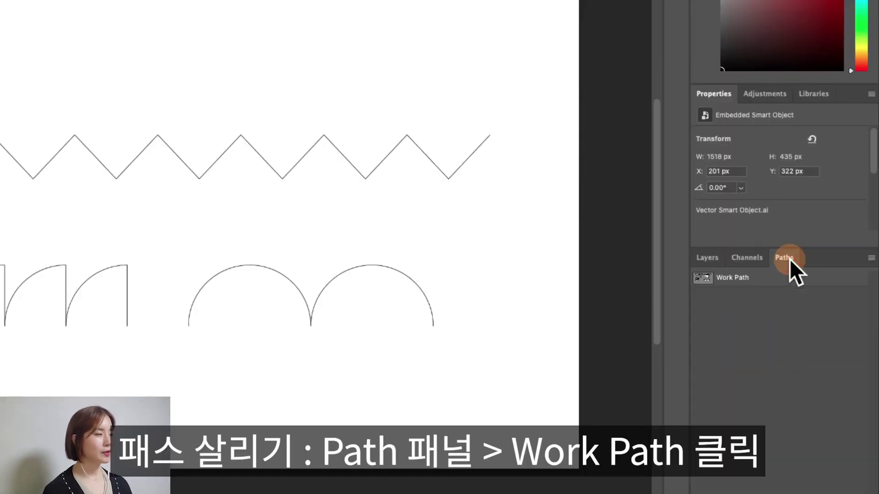
pyautogui.click(756, 278)
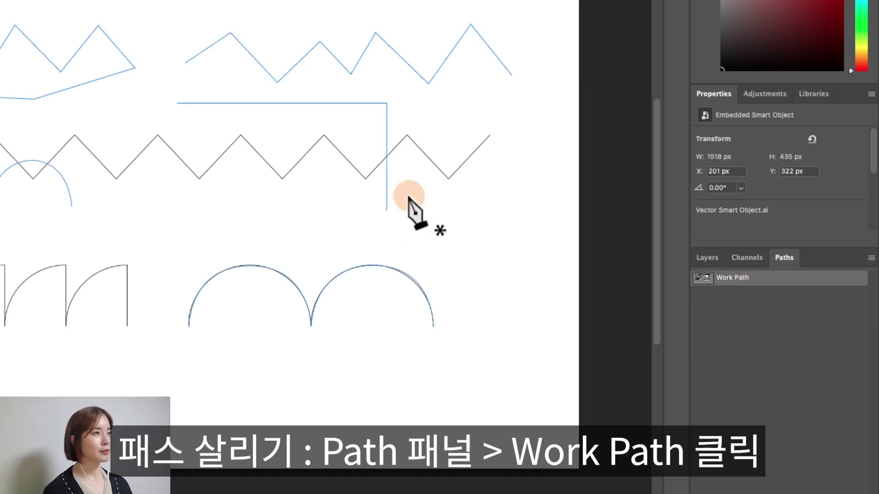
pyautogui.click(789, 334)
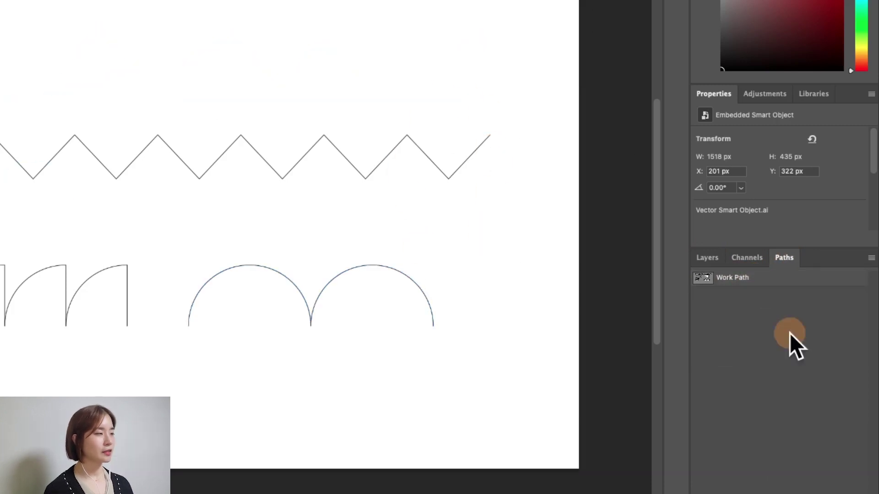
pyautogui.click(747, 277)
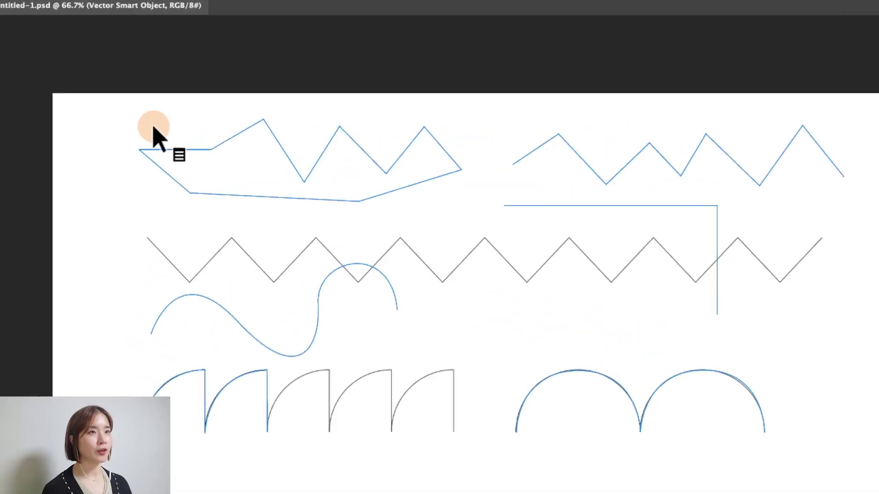
# - Open the mug photo javier-carrasco-3IKc9Jch-e4-unsplash.jpg from File > Open
pyautogui.click(70, 5)
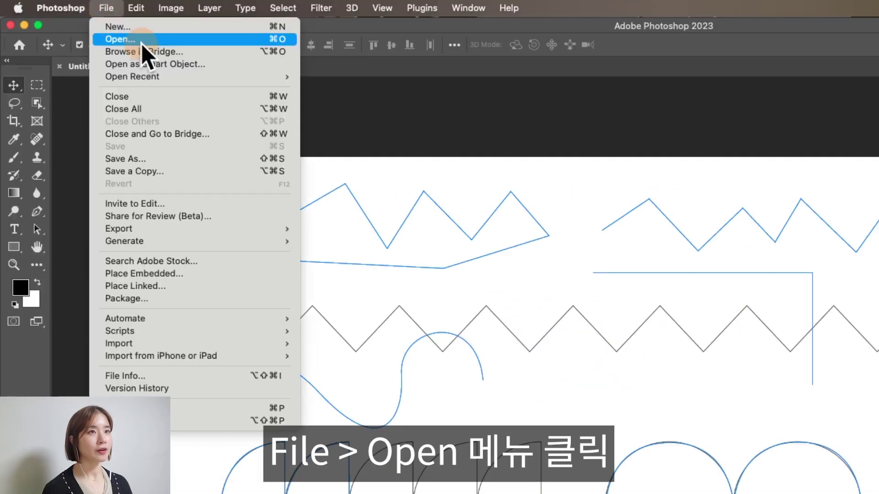
pyautogui.click(85, 23)
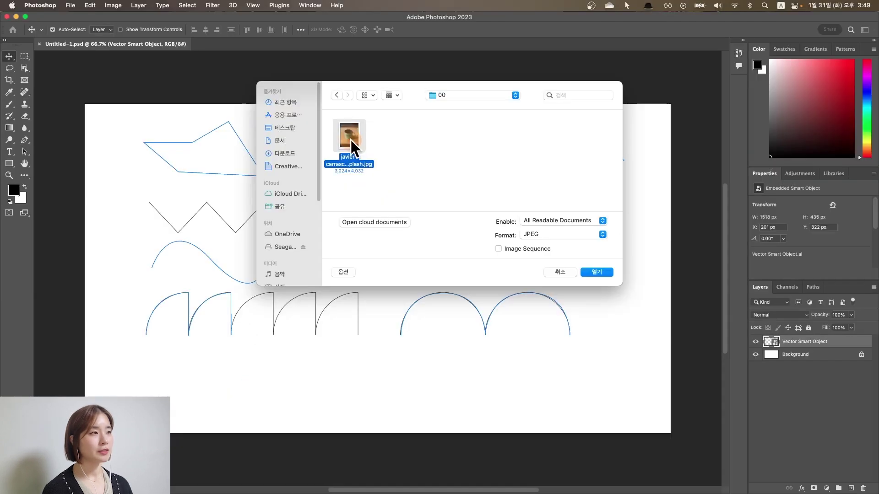
pyautogui.doubleClick(350, 137)
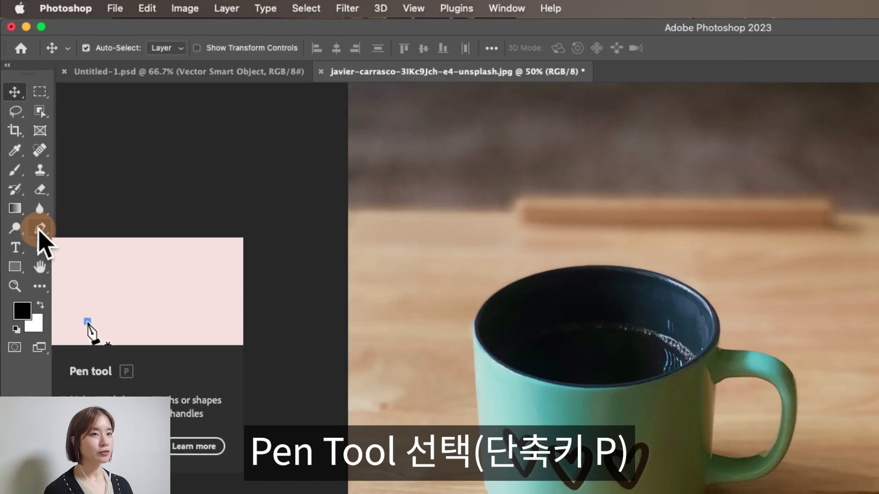
# - With the Pen tool, zoom to 200% on the mug's top-left rim and start the path there
pyautogui.click(40, 229)
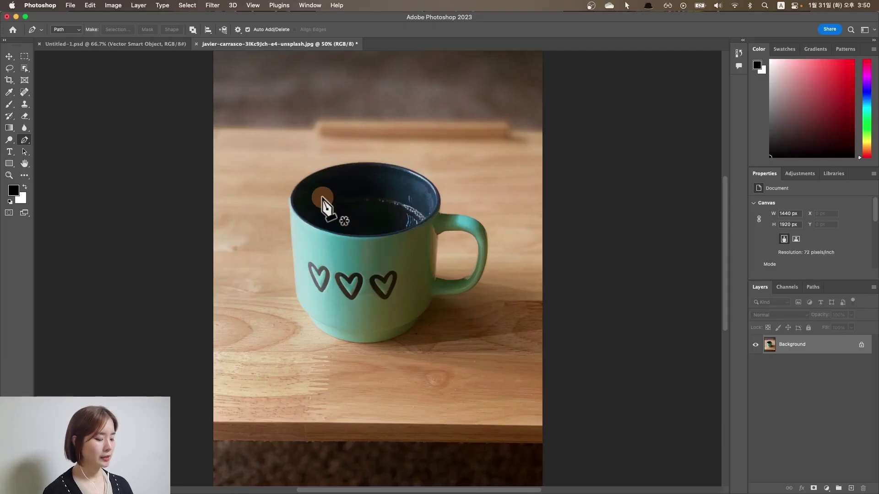
pyautogui.press('super+plus')
pyautogui.press('super+plus')
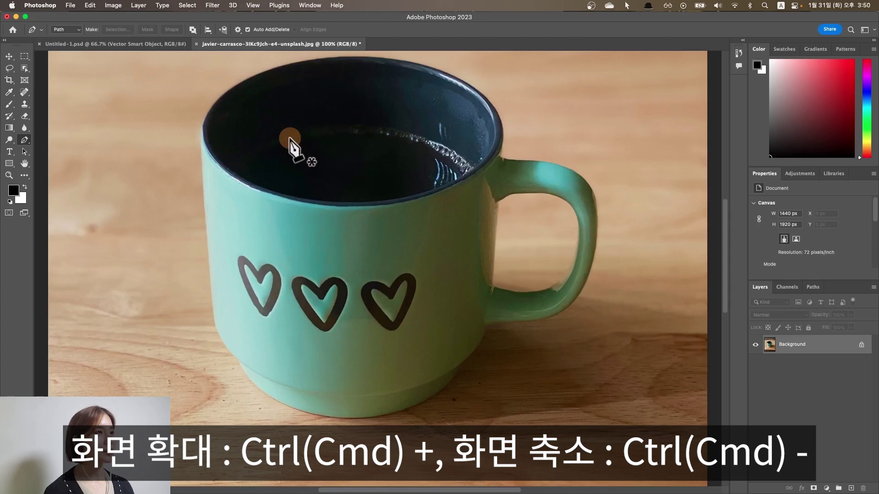
pyautogui.moveTo(289, 139); pyautogui.dragTo(250, 138)
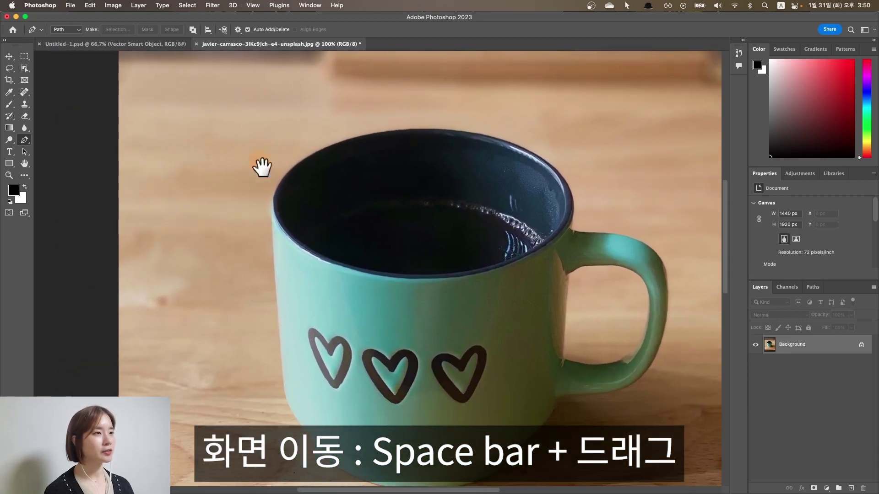
pyautogui.keyDown('super'); pyautogui.click(261, 167); pyautogui.keyUp('super')
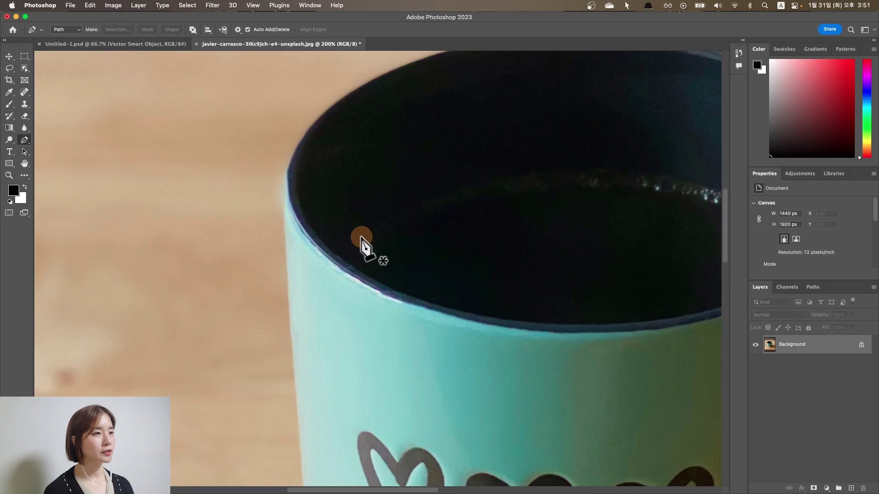
pyautogui.moveTo(314, 188); pyautogui.dragTo(304, 196)
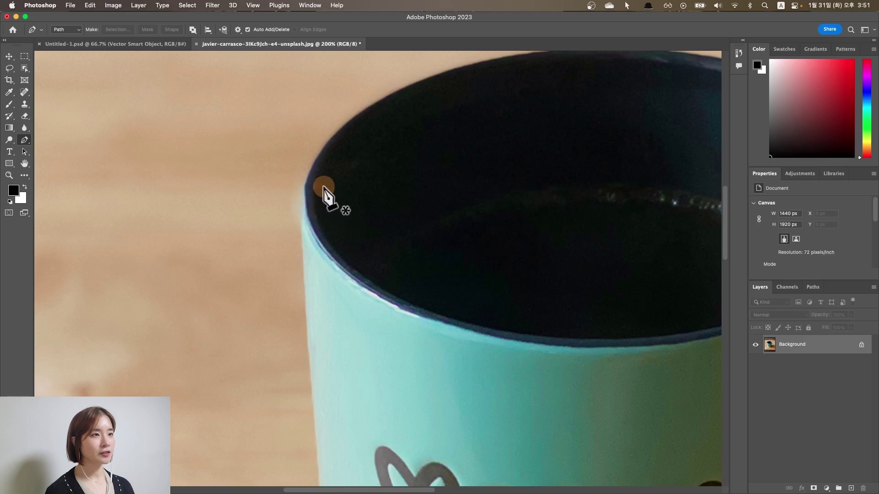
pyautogui.click(304, 195)
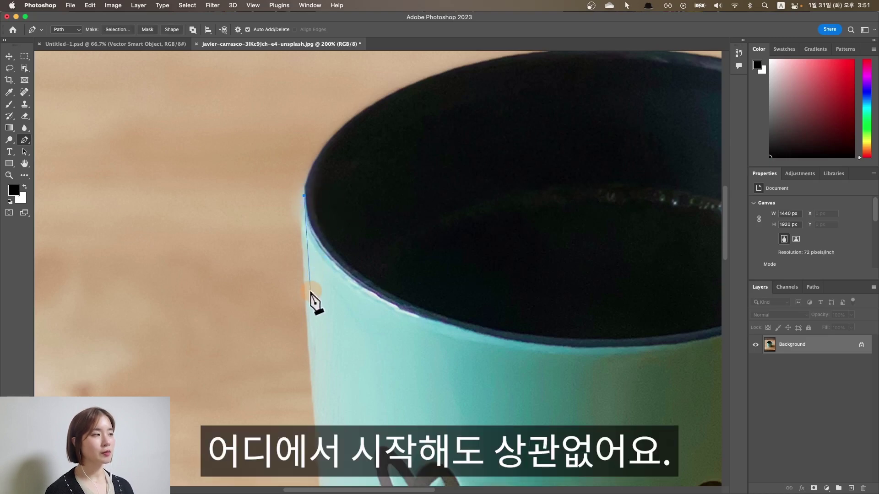
pyautogui.scroll(-2, 310, 291)
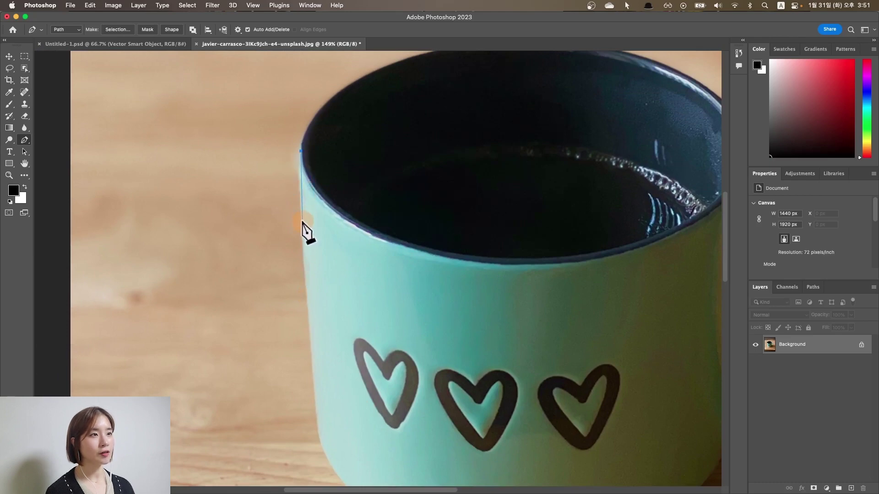
pyautogui.moveTo(305, 260); pyautogui.dragTo(304, 272)
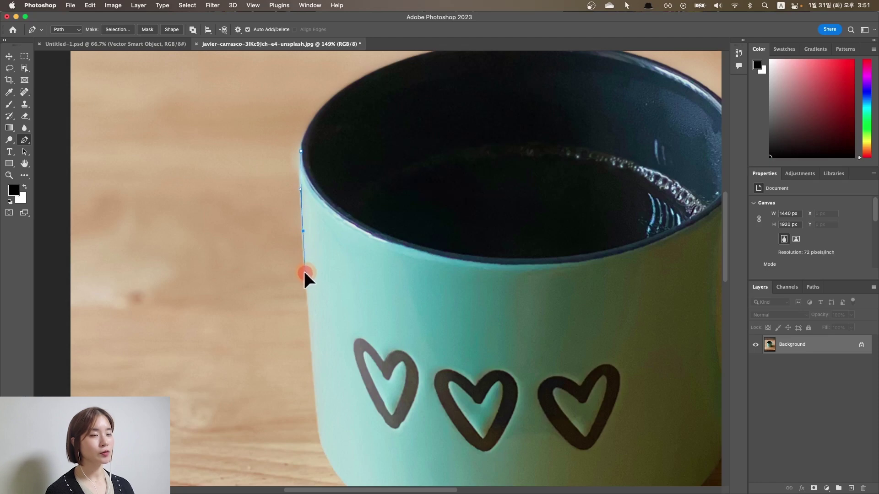
# - Extend the path down the mug's left side and curve it around the base
pyautogui.click(318, 423)
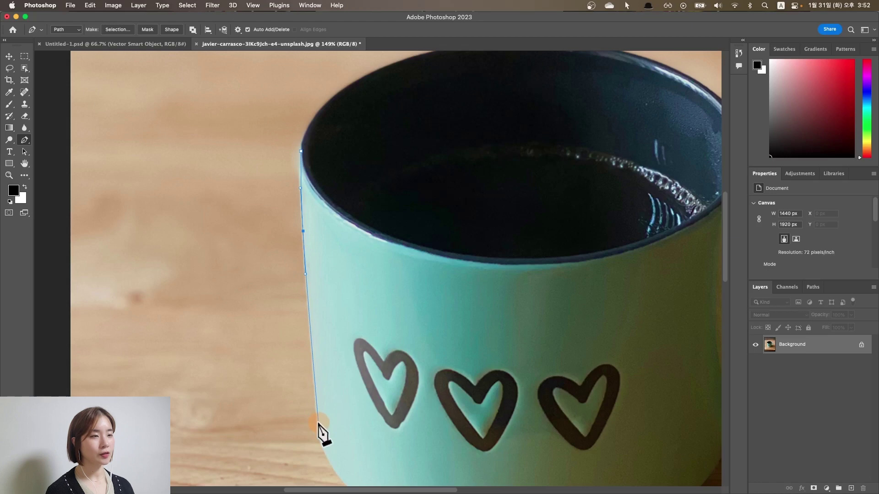
pyautogui.scroll(-5, 339, 440)
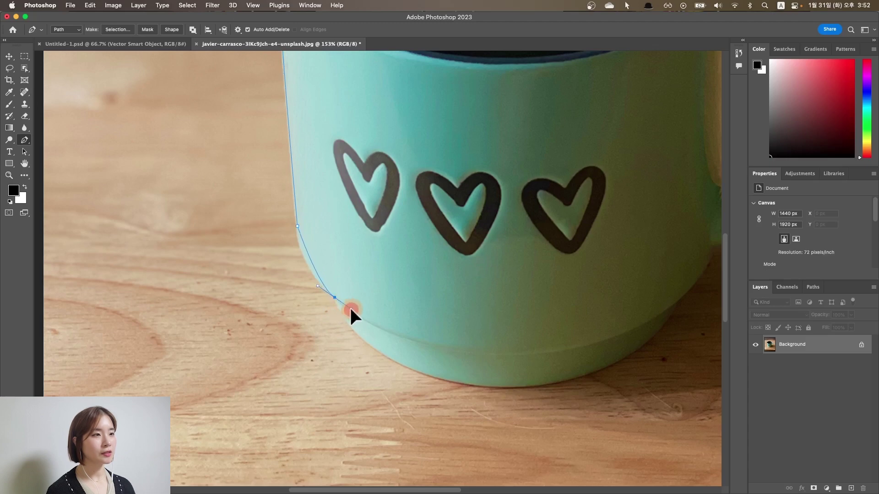
pyautogui.moveTo(367, 323); pyautogui.dragTo(449, 442)
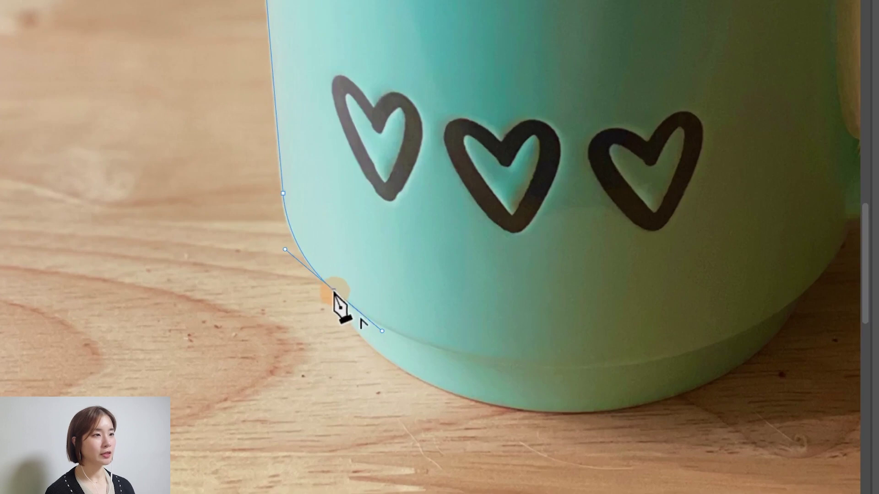
pyautogui.click(334, 291)
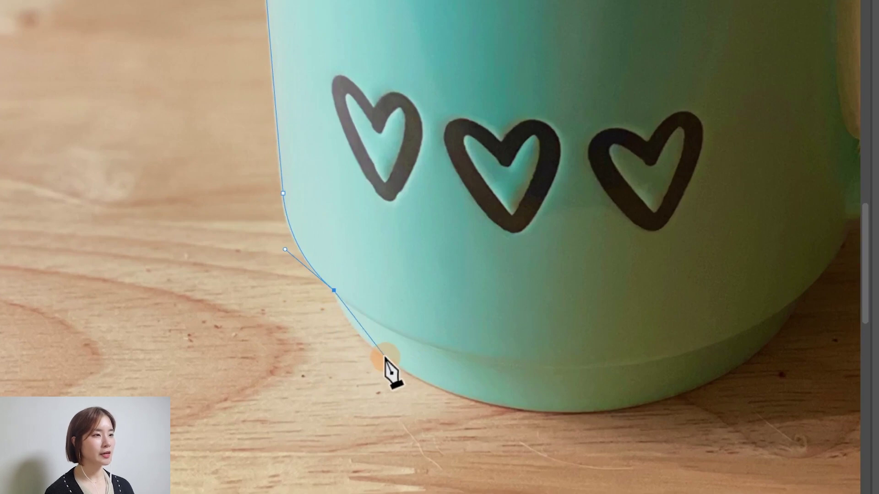
pyautogui.moveTo(385, 357); pyautogui.dragTo(418, 383)
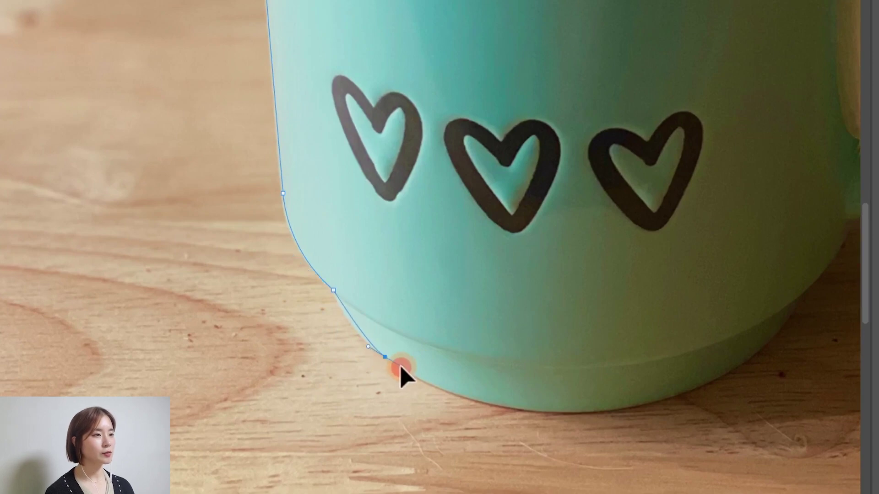
pyautogui.click(504, 408)
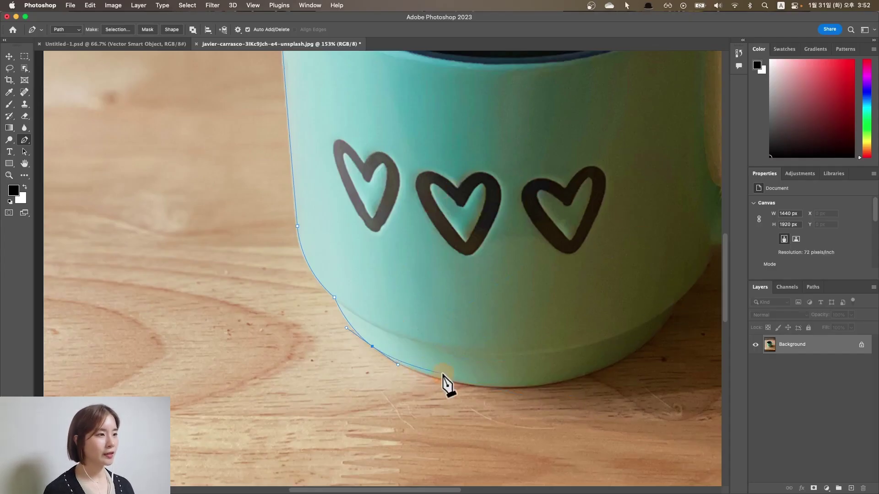
pyautogui.moveTo(524, 393); pyautogui.dragTo(532, 388)
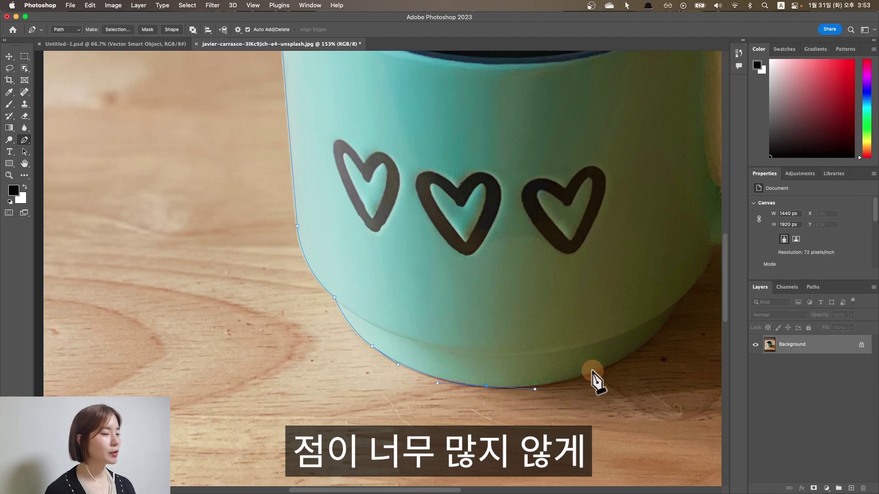
# - Continue the path up the base's right side to where the body meets the handle
pyautogui.moveTo(619, 361); pyautogui.dragTo(659, 336)
pyautogui.hscroll(5, 595, 366)
pyautogui.scroll(2, 540, 329)
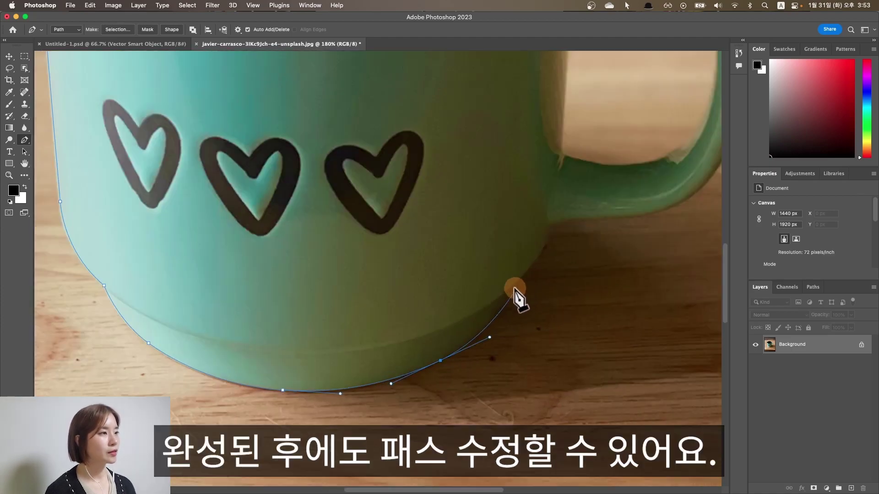
pyautogui.click(507, 292)
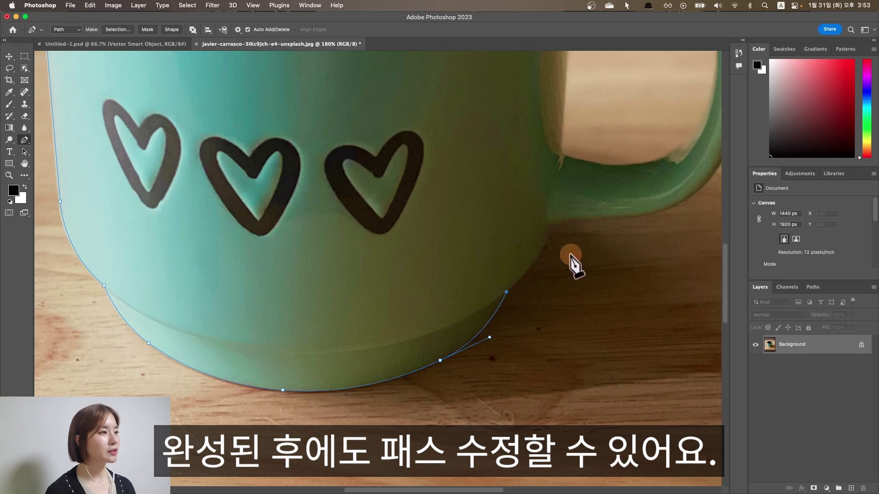
pyautogui.scroll(4, 538, 249)
pyautogui.hscroll(4, 539, 249)
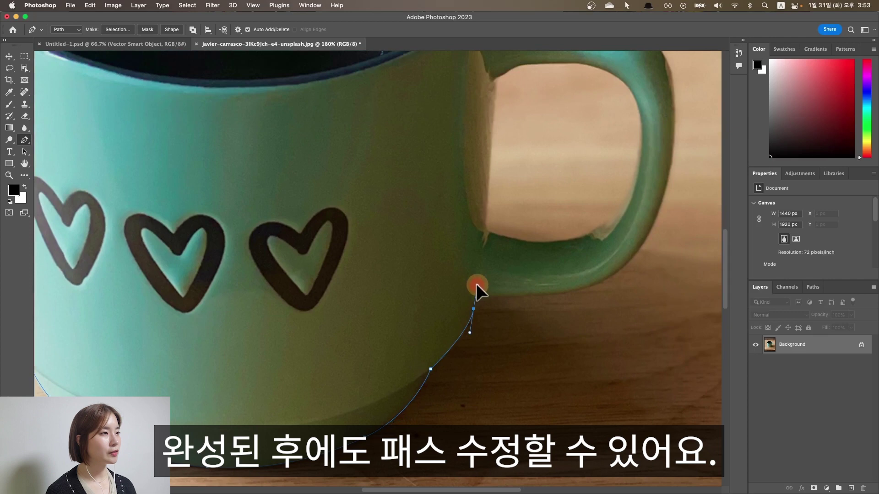
pyautogui.keyDown('alt'); pyautogui.click(473, 309); pyautogui.keyUp('alt')
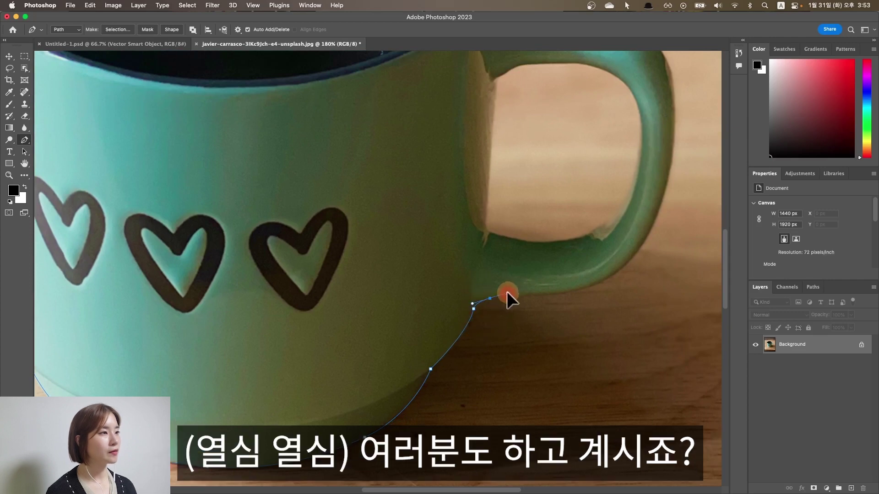
pyautogui.scroll(3, 507, 291)
pyautogui.hscroll(3, 507, 291)
# - Curve the path around the outside of the handle and along its top edge
pyautogui.moveTo(567, 320); pyautogui.dragTo(588, 298)
pyautogui.moveTo(621, 199); pyautogui.dragTo(631, 99)
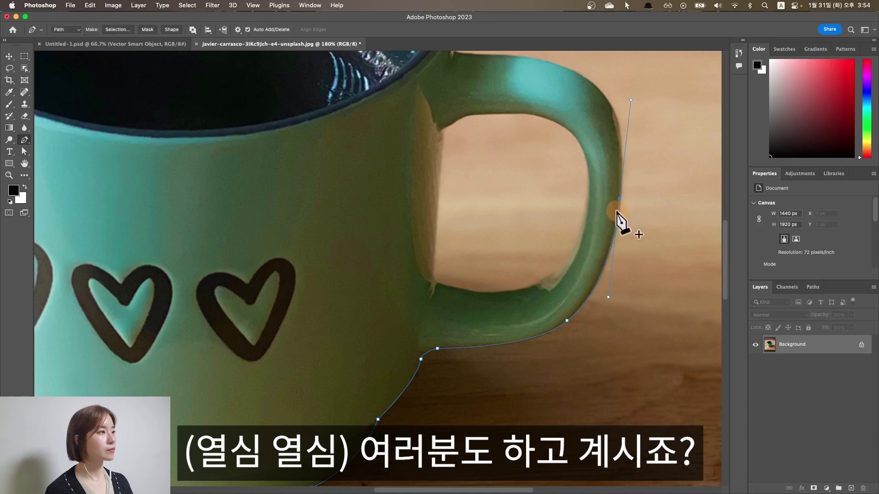
pyautogui.scroll(9, 619, 220)
pyautogui.moveTo(580, 225); pyautogui.dragTo(567, 215)
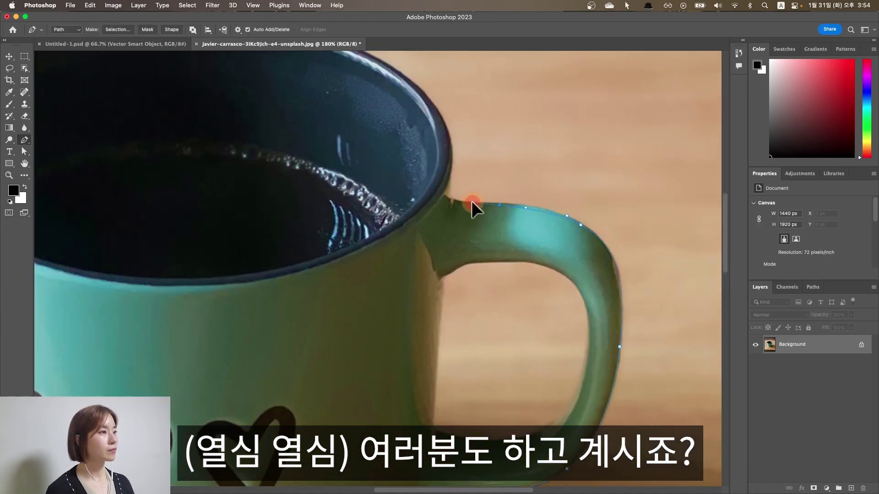
pyautogui.moveTo(471, 206); pyautogui.dragTo(454, 200)
pyautogui.scroll(5, 463, 305)
# - Carry the path across the rim and back down the mug's left side, then zoom out
pyautogui.click(463, 300)
pyautogui.click(460, 263)
pyautogui.scroll(3, 458, 274)
pyautogui.moveTo(374, 185); pyautogui.dragTo(229, 131)
pyautogui.hscroll(-5, 236, 226)
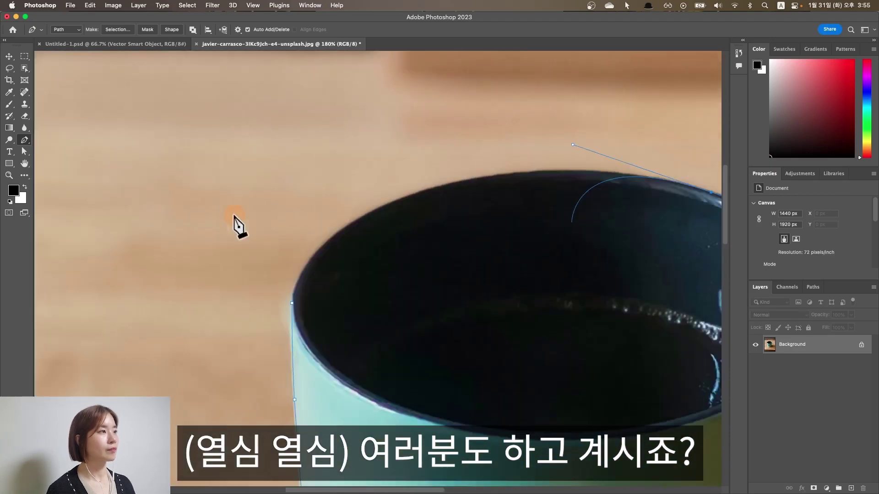
pyautogui.click(333, 204)
pyautogui.moveTo(195, 413)
pyautogui.mouseDown()
pyautogui.moveTo(195, 321)
pyautogui.moveTo(183, 409)
pyautogui.mouseUp()
pyautogui.press('super+1')
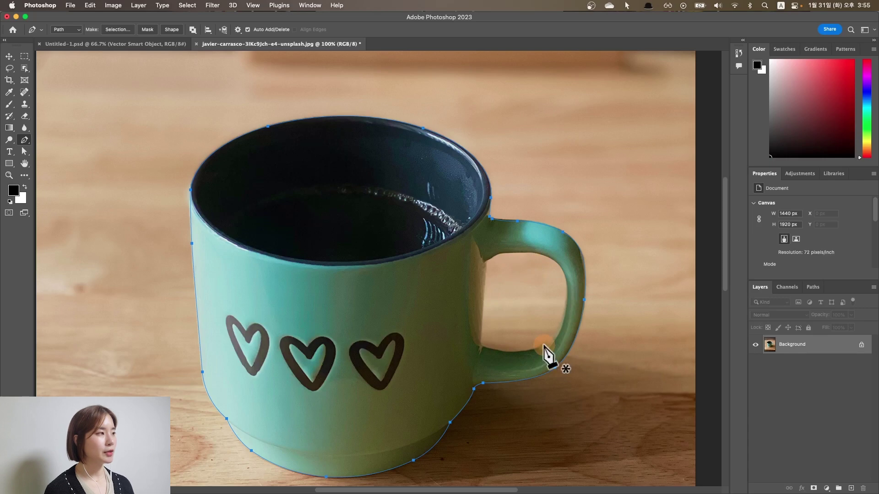
# - Zoom in and trace the handle's inner opening as a separate closed curved path
pyautogui.press('super+plus')
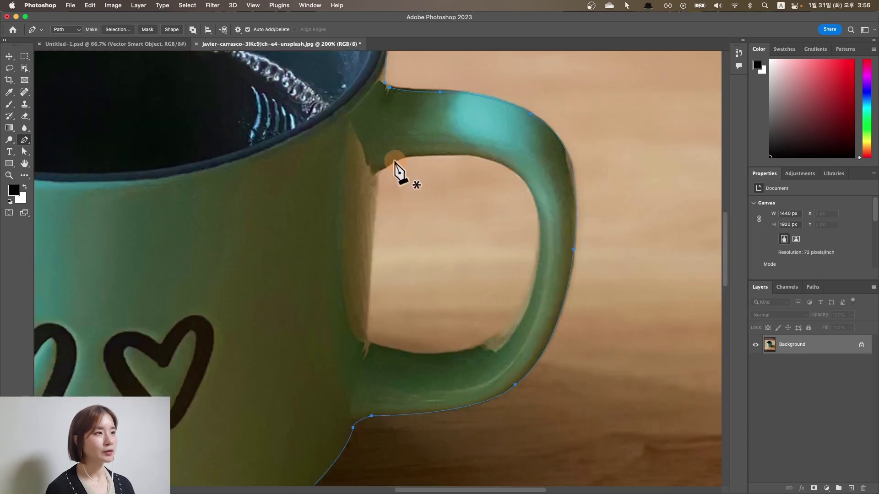
pyautogui.click(378, 174)
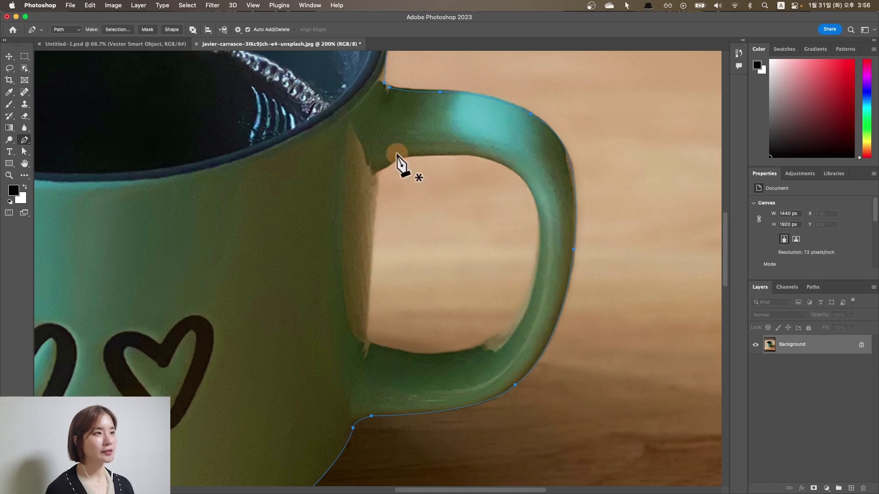
pyautogui.scroll(1, 378, 257)
pyautogui.click(364, 337)
pyautogui.moveTo(374, 355); pyautogui.dragTo(389, 359)
pyautogui.moveTo(468, 363); pyautogui.dragTo(514, 353)
pyautogui.moveTo(545, 296); pyautogui.dragTo(552, 275)
pyautogui.moveTo(540, 176); pyautogui.dragTo(539, 174)
pyautogui.moveTo(420, 142); pyautogui.dragTo(438, 144)
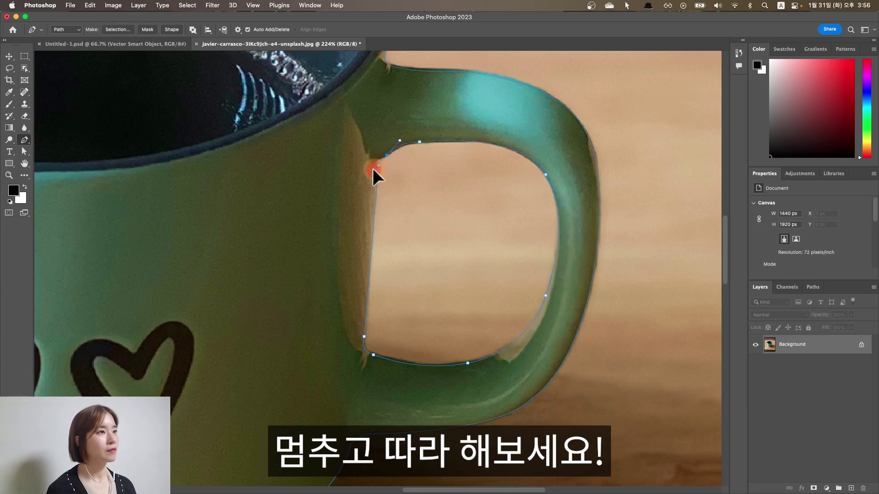
pyautogui.click(385, 150)
pyautogui.press('super+plus')
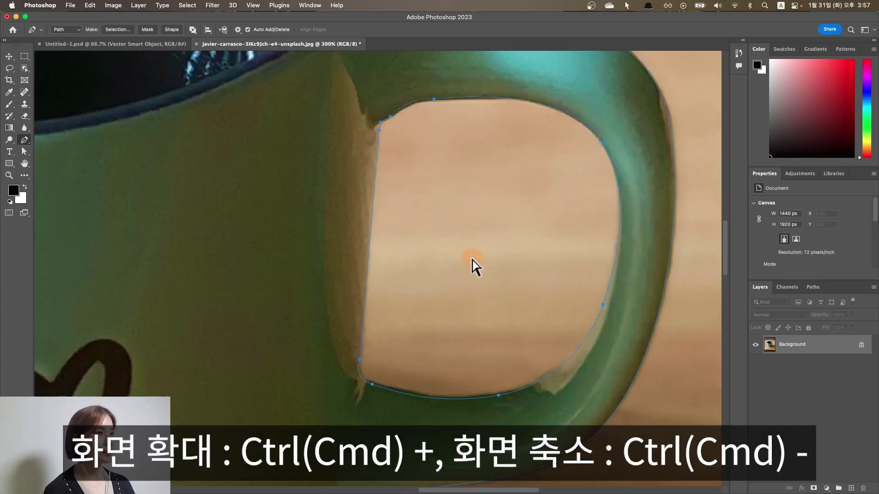
pyautogui.press('super+minus')
pyautogui.press('super+minus')
pyautogui.press('super+minus')
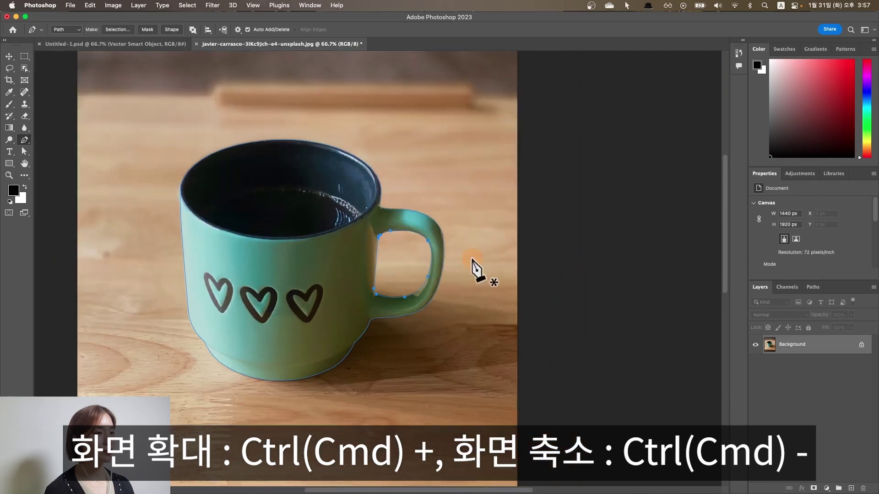
pyautogui.hscroll(-5, 473, 260)
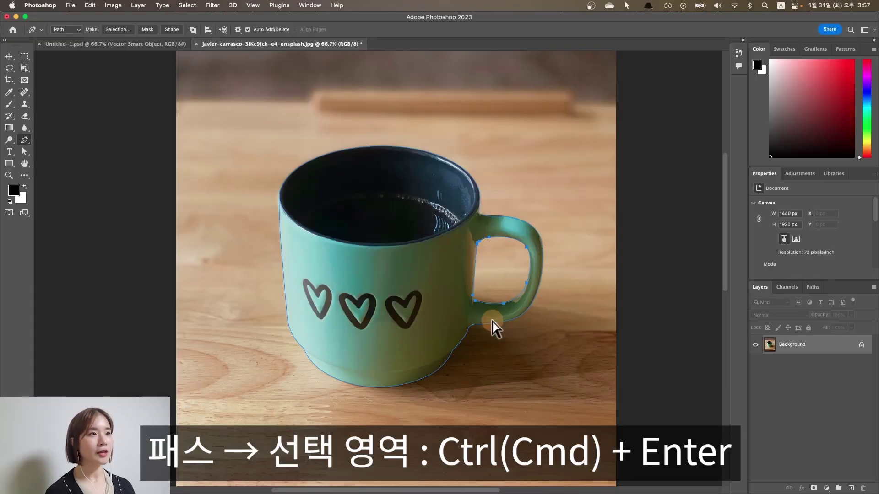
# - Load the mug path as a selection and copy it onto new Layer 1
pyautogui.hotkey('ctrl', 'Return')
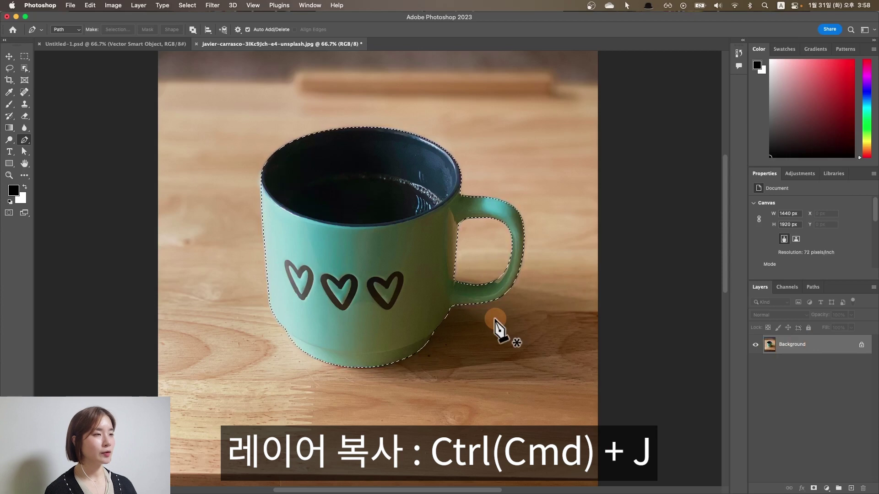
pyautogui.hotkey('ctrl', 'j')
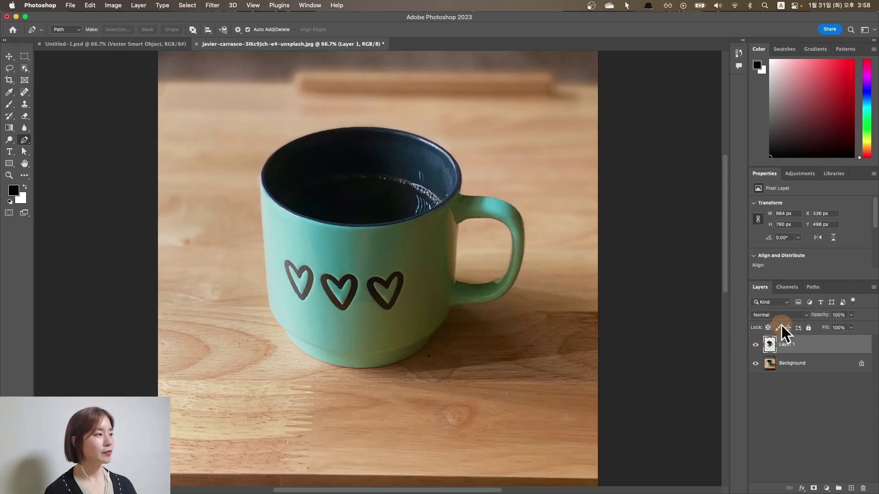
# - Hide the Background layer and make Layer 1 active, leaving the mug on transparency
pyautogui.click(792, 366)
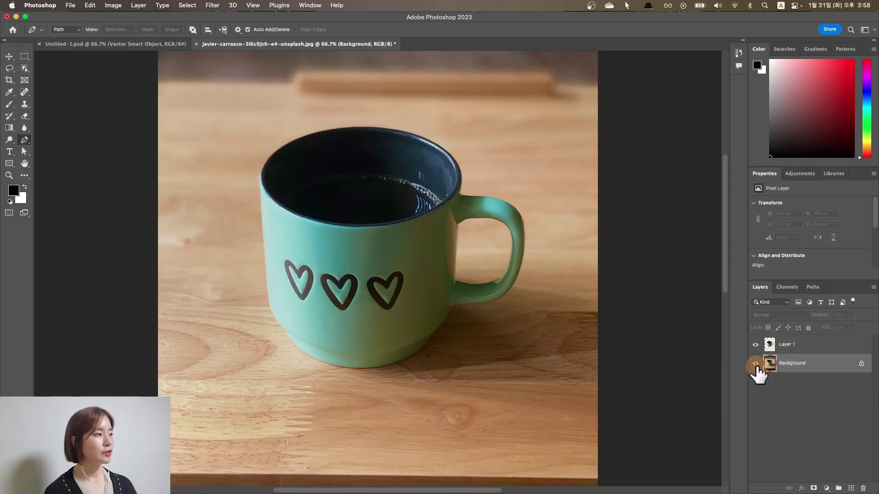
pyautogui.click(756, 364)
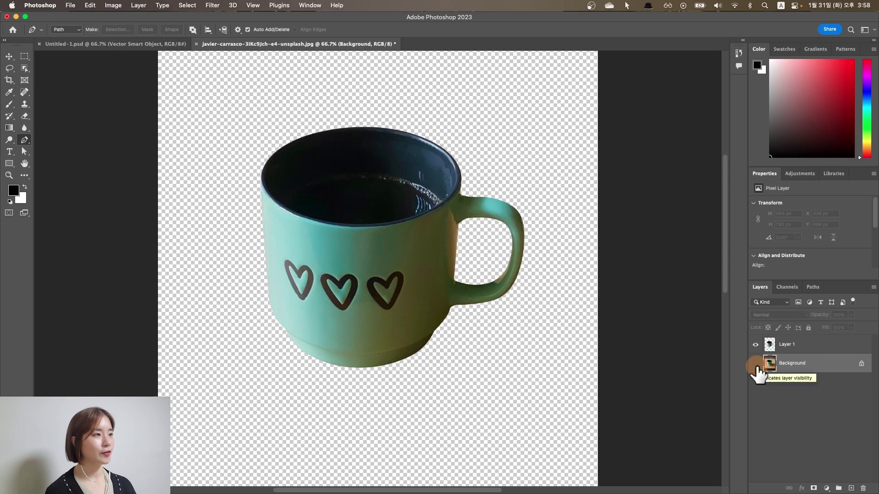
pyautogui.click(799, 347)
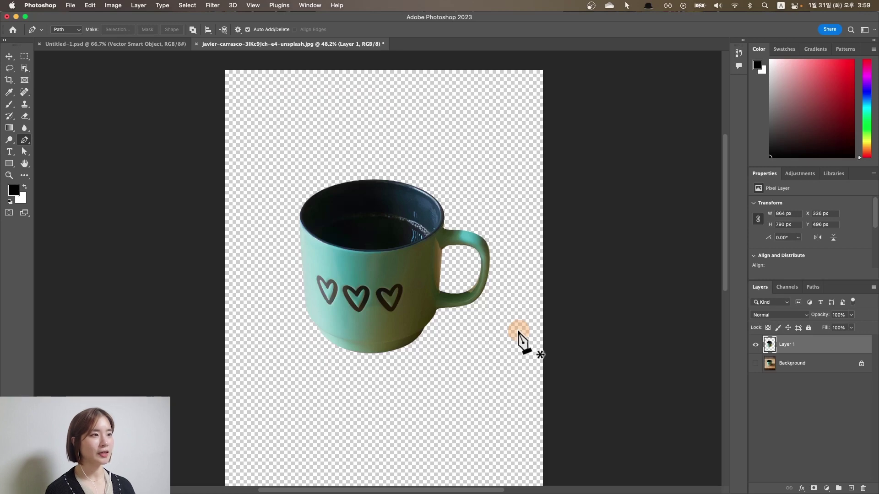
# - Export through Save for Web (Legacy) as a transparent PNG-24 named cup
pyautogui.click(70, 6)
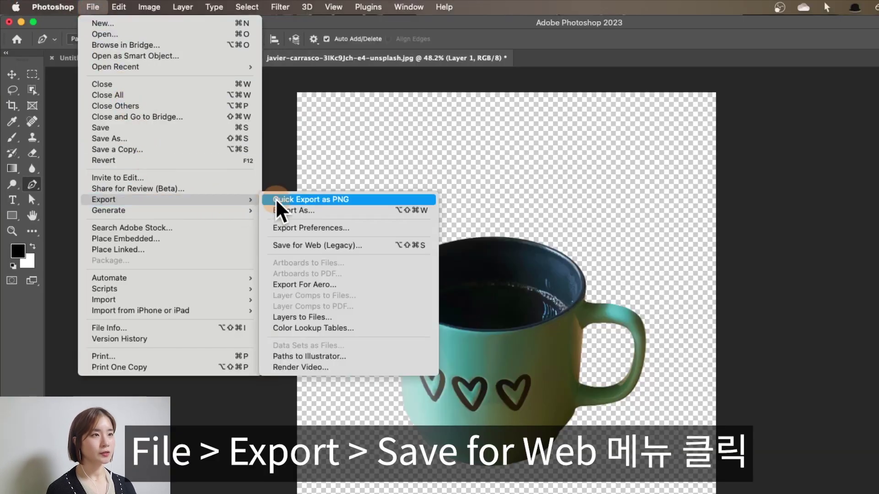
pyautogui.click(337, 247)
pyautogui.click(545, 115)
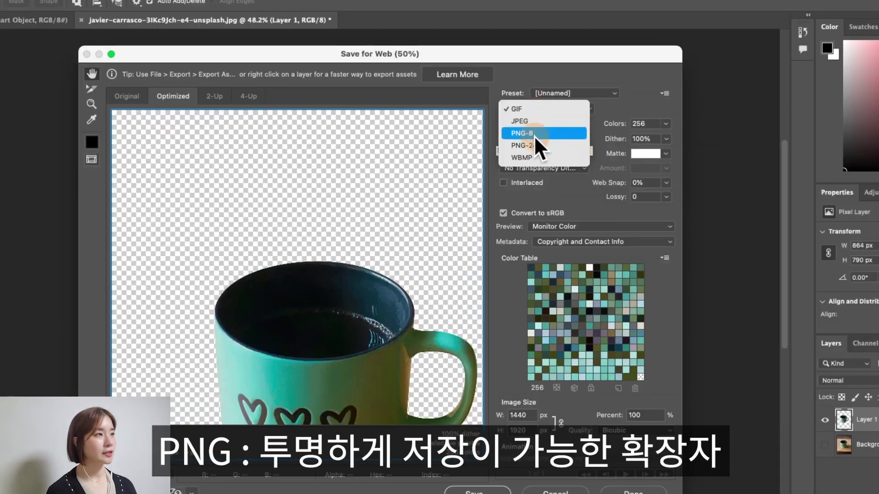
pyautogui.click(543, 146)
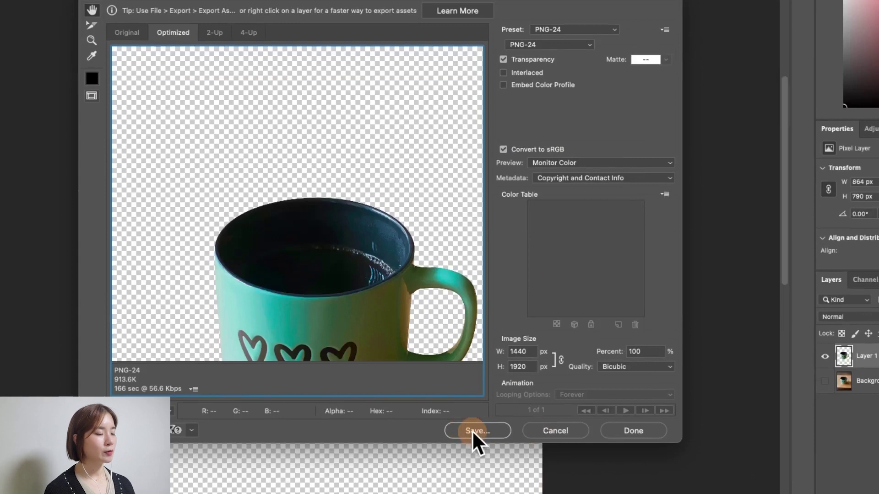
pyautogui.click(474, 430)
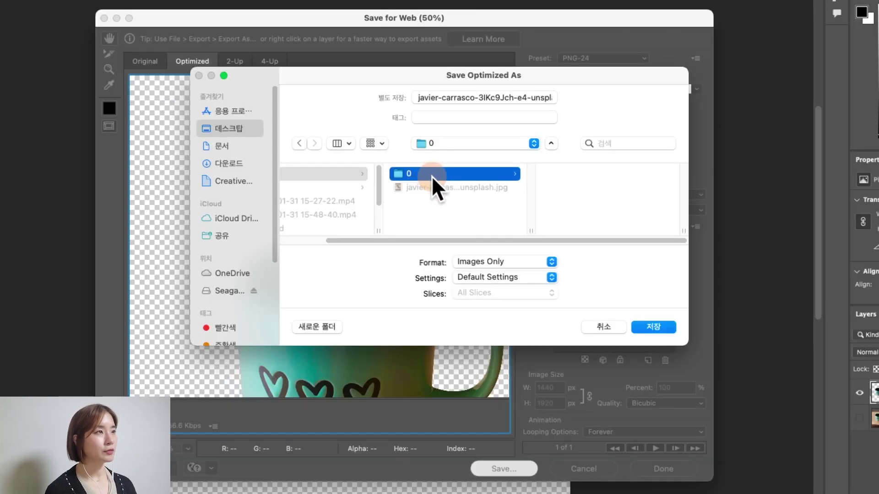
pyautogui.press('super+a')
pyautogui.write('cup')
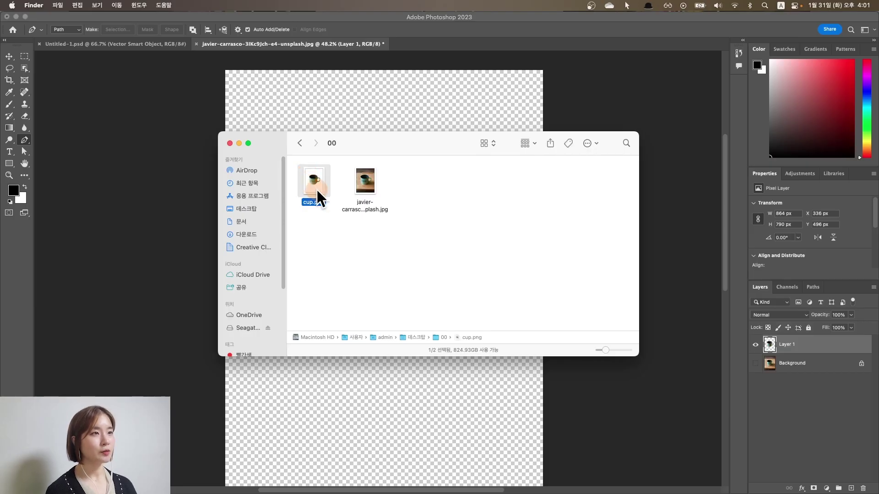
# - Quick Look cup.png, compare it with the original mug jpg, then return to cup.png
pyautogui.press('space')
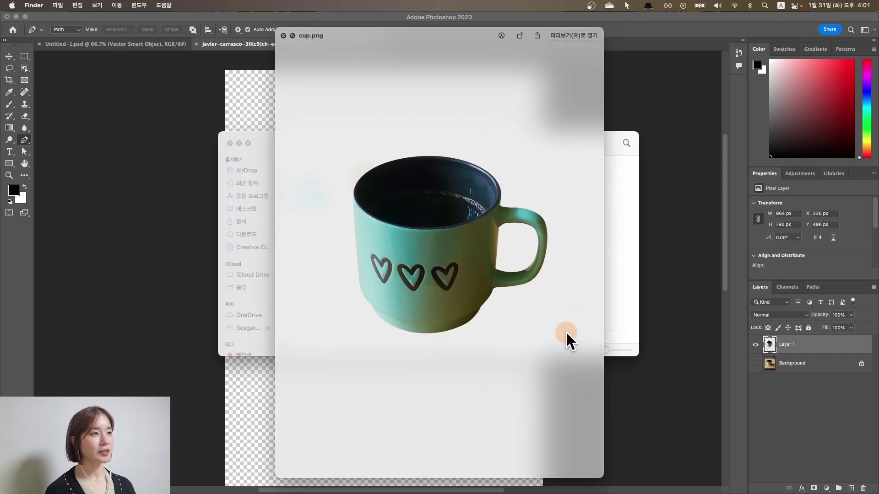
pyautogui.press('Down')
pyautogui.press('Up')
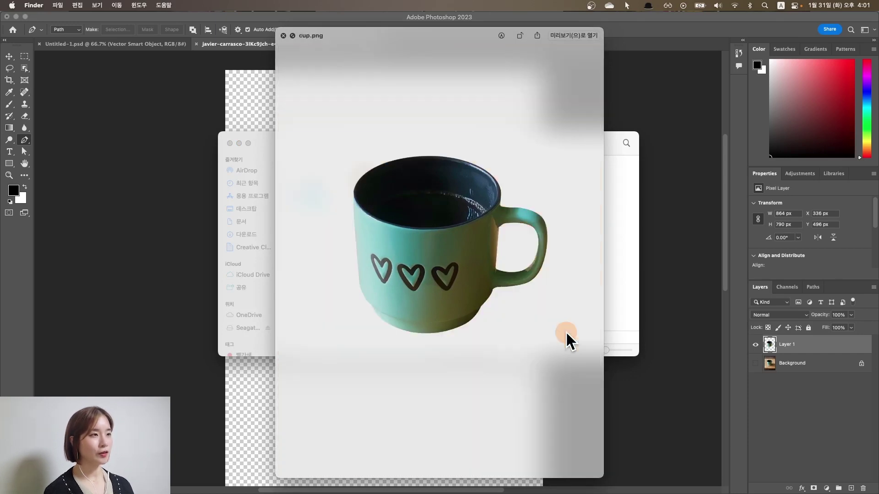